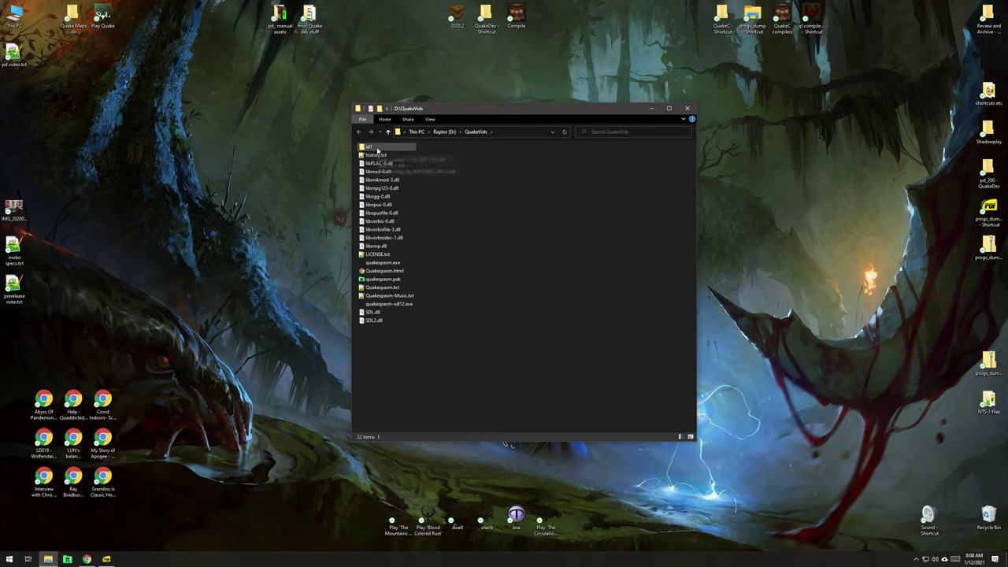
Step: Copy the pd_200 folder from the progs_dump devkit zip into QuakeVids, then close the archive
{"action": "double_click", "coordinate": [378, 148]}
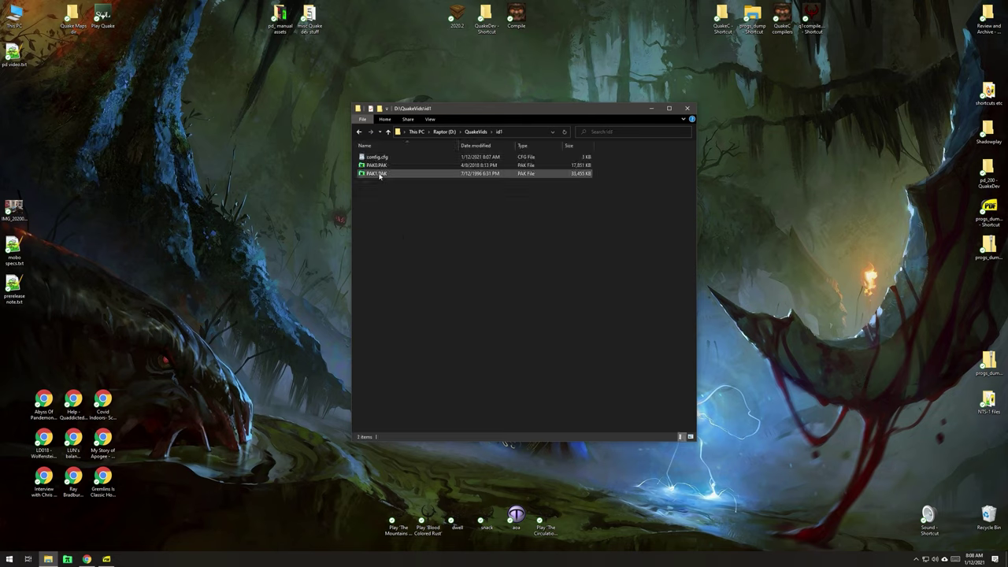
{"action": "left_click", "coordinate": [387, 131]}
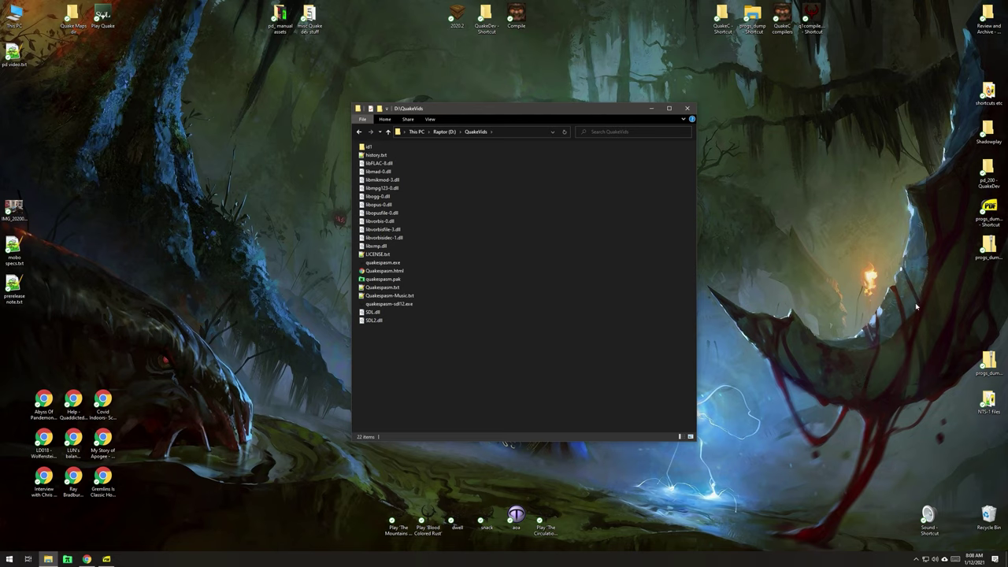
{"action": "double_click", "coordinate": [988, 248]}
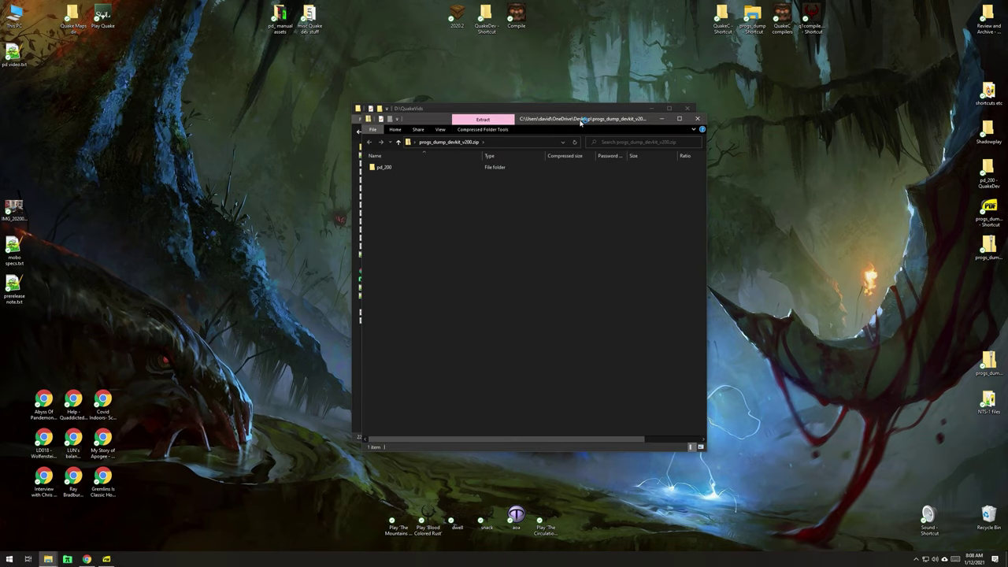
{"action": "left_click_drag", "start_coordinate": [581, 120], "coordinate": [834, 74]}
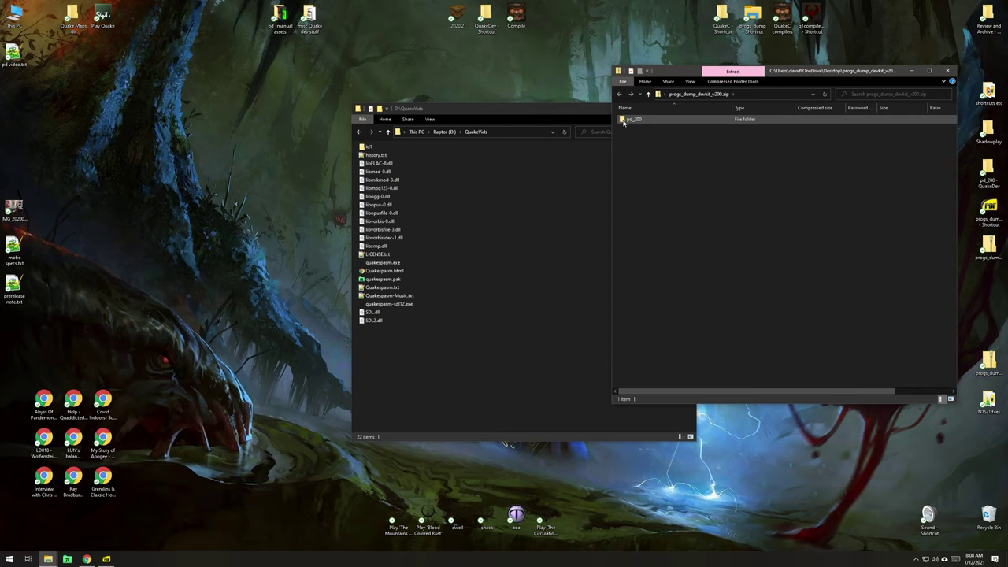
{"action": "left_click_drag", "start_coordinate": [624, 120], "coordinate": [488, 355]}
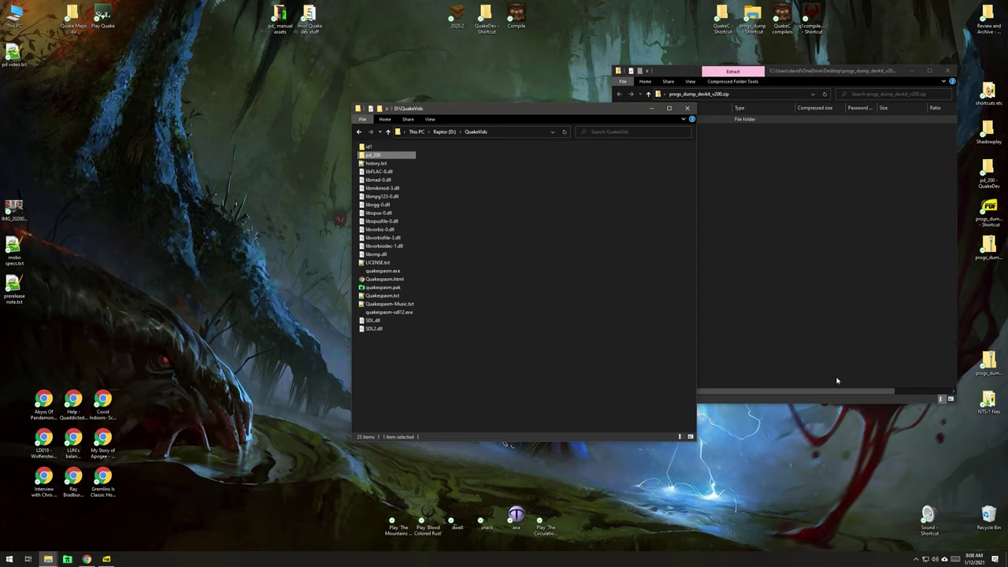
{"action": "left_click", "coordinate": [947, 71]}
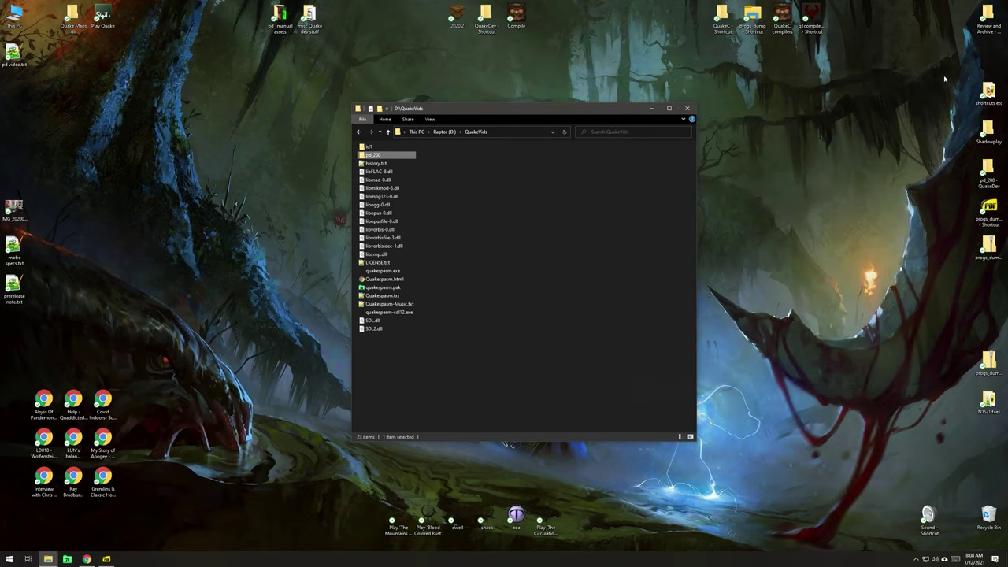
{"action": "left_click", "coordinate": [546, 356]}
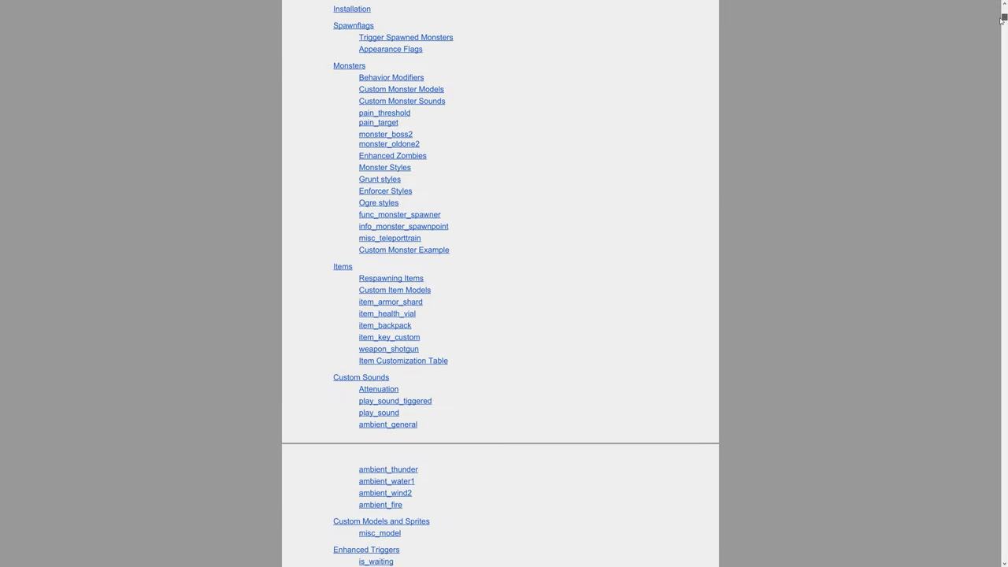
Step: Jump to the Installation section of progs_dump_manual_200.pdf from its contents
{"action": "scroll", "coordinate": [730, 147], "scroll_direction": "up", "scroll_amount": 1}
{"action": "left_click", "coordinate": [368, 86]}
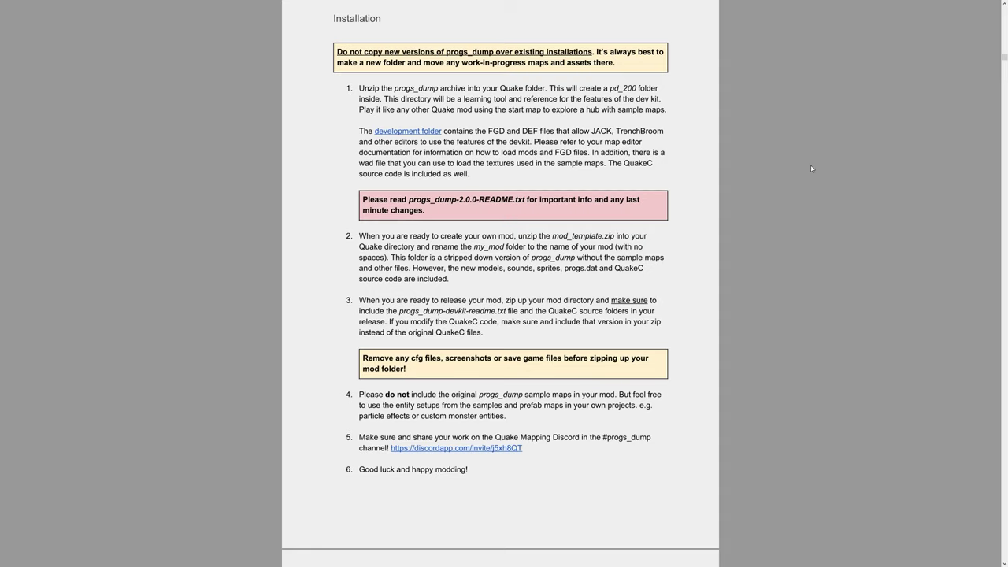
{"action": "scroll", "coordinate": [810, 165], "scroll_direction": "up", "scroll_amount": 1}
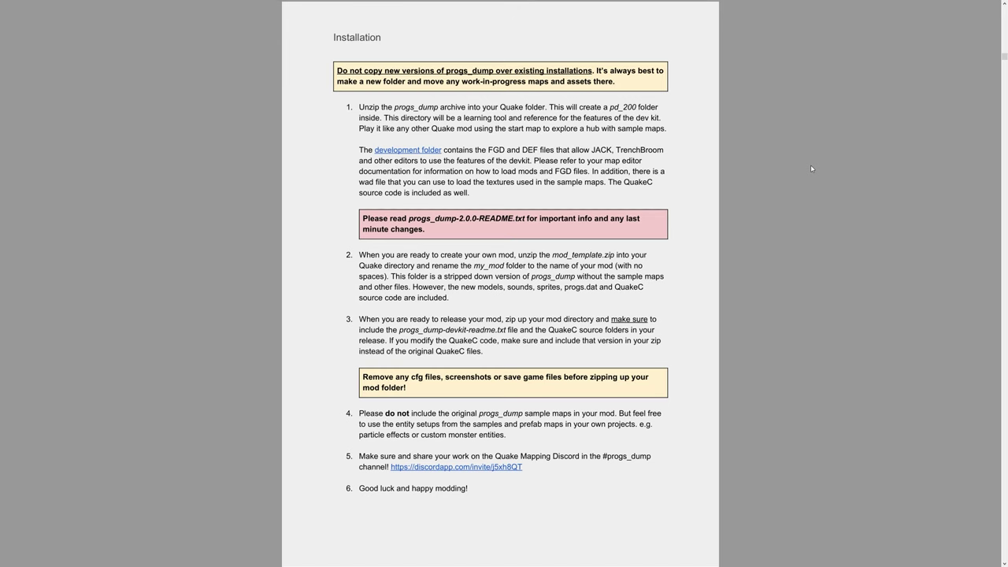
{"action": "key", "text": "super+d"}
{"action": "key", "text": "alt+Tab"}
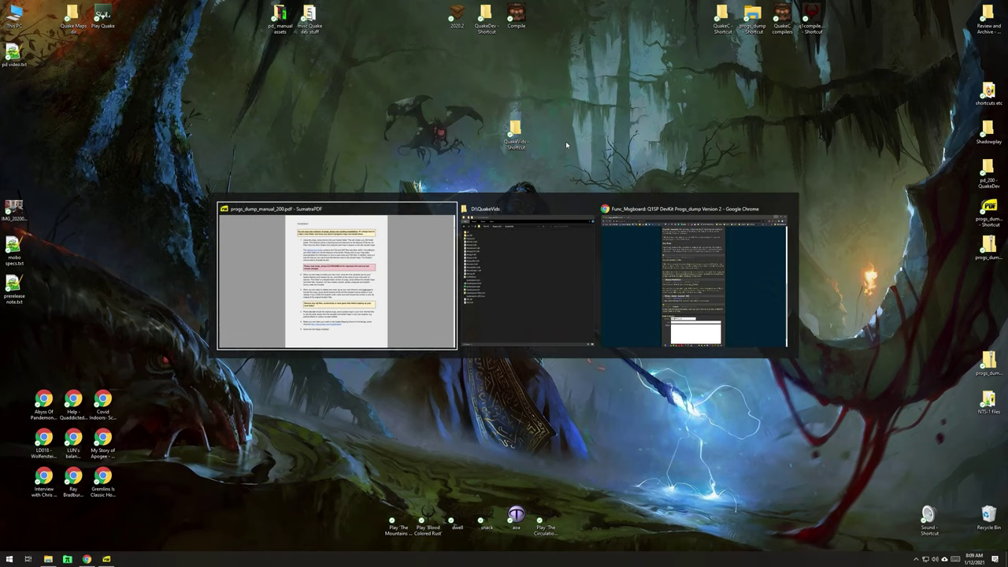
Step: In the QuakeVids Explorer window, open pd_200\development\fgd_def
{"action": "key", "text": "alt+Tab"}
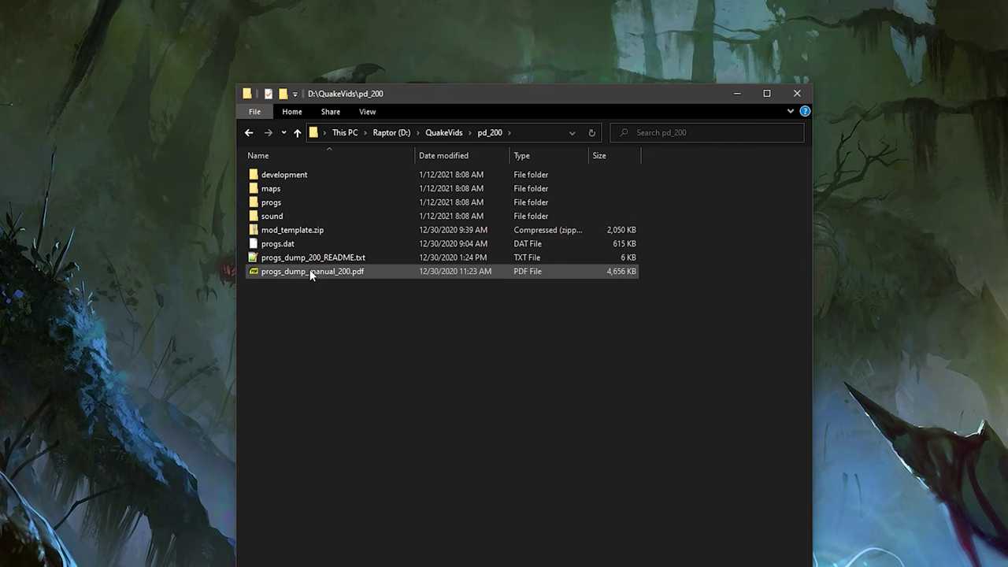
{"action": "double_click", "coordinate": [322, 175]}
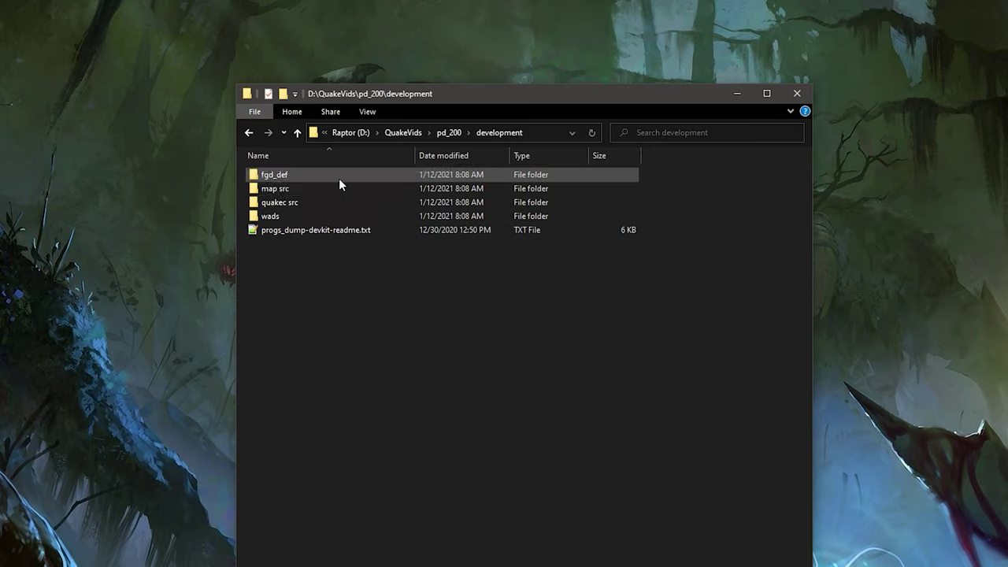
{"action": "double_click", "coordinate": [321, 172]}
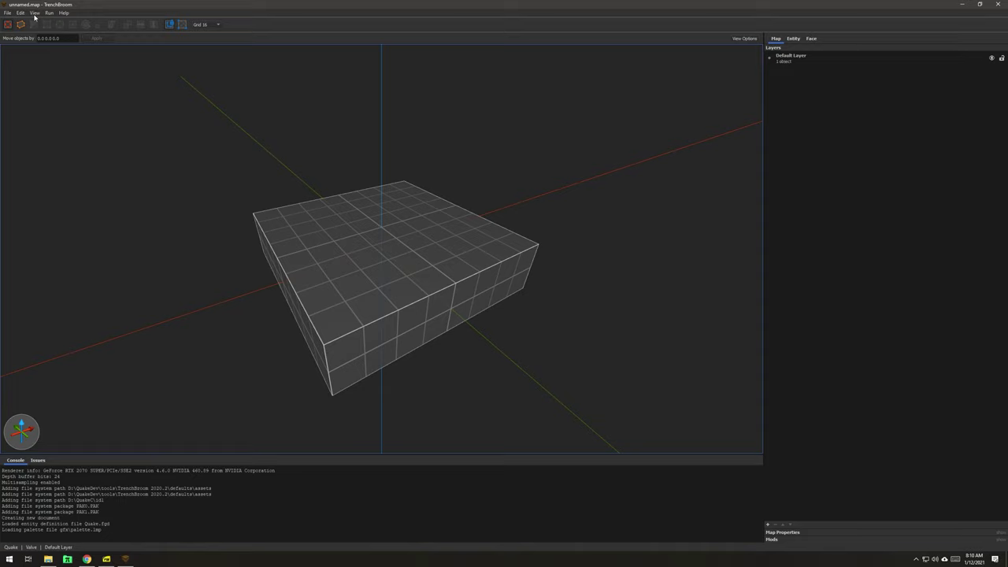
Step: Point the Quake game path in Preferences to the D:\QuakeVids folder and confirm
{"action": "left_click", "coordinate": [35, 14]}
{"action": "left_click", "coordinate": [50, 134]}
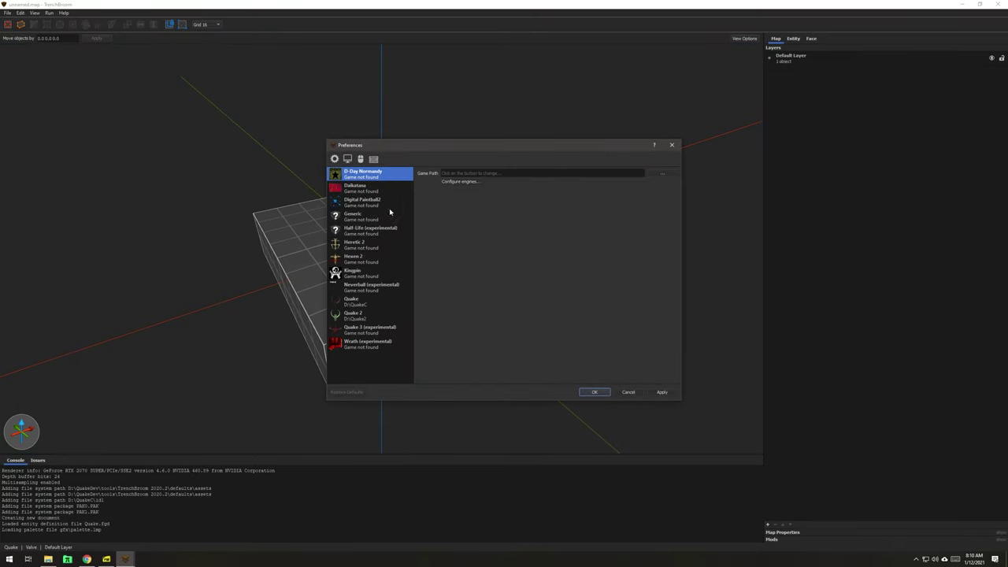
{"action": "left_click", "coordinate": [358, 304]}
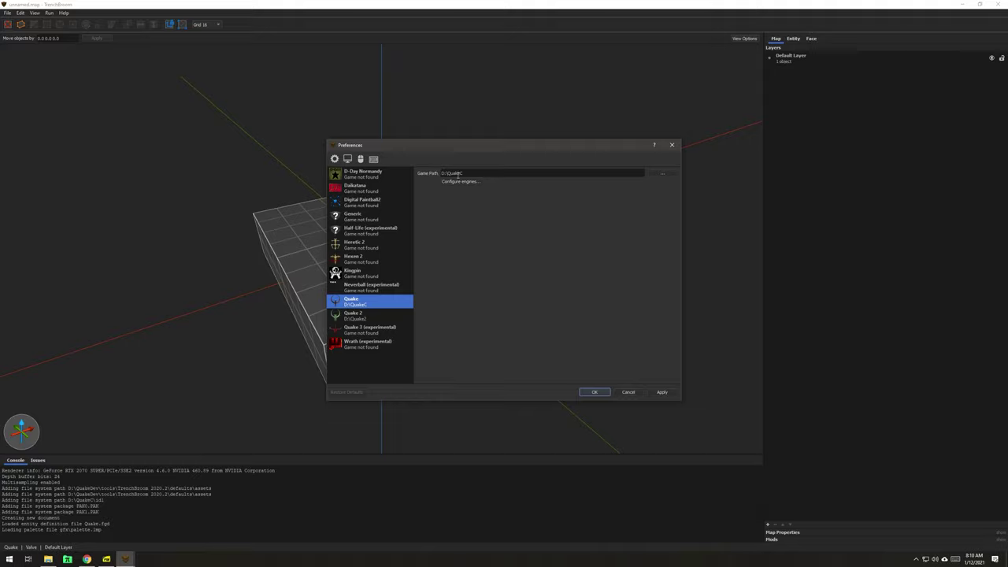
{"action": "left_click", "coordinate": [658, 173]}
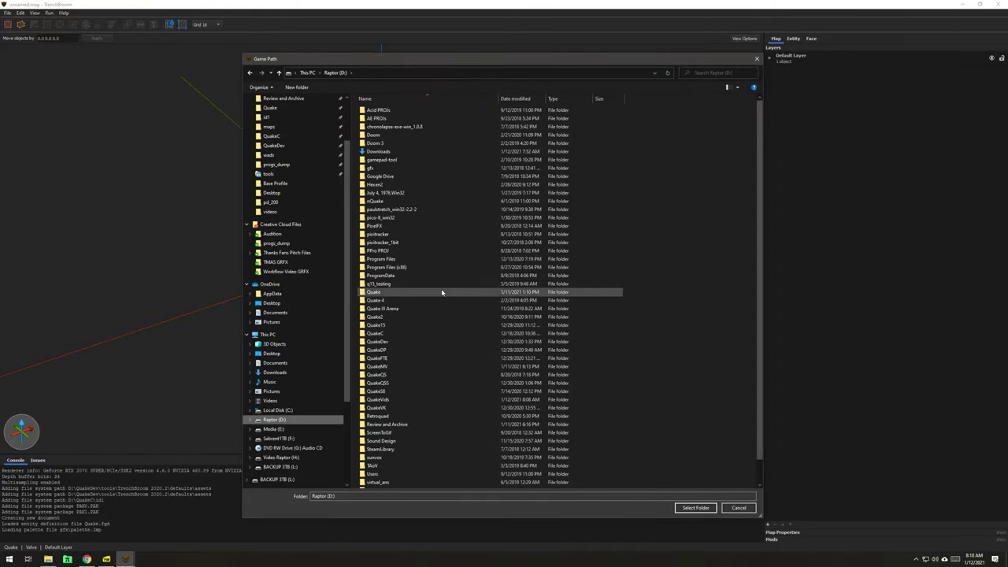
{"action": "double_click", "coordinate": [454, 400]}
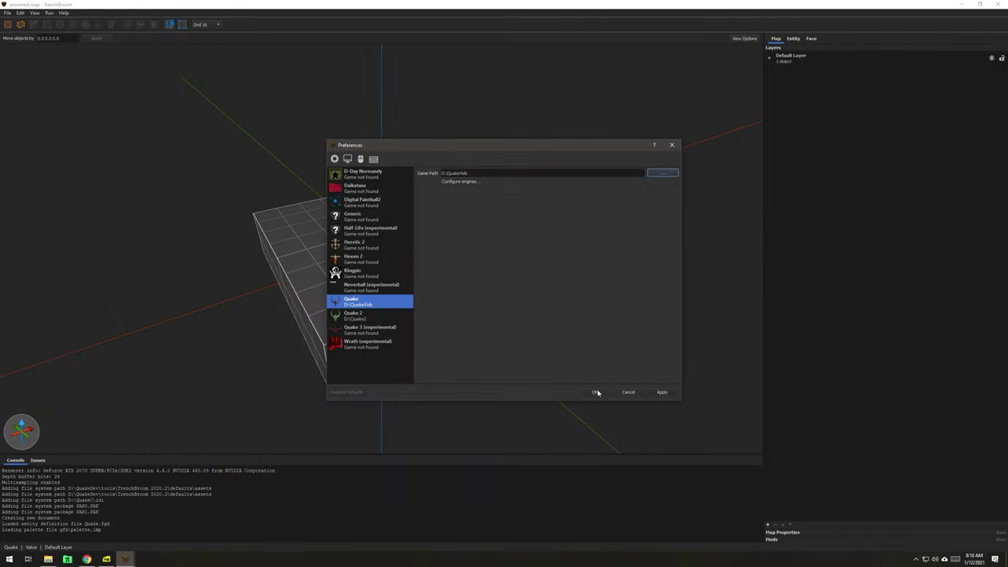
{"action": "left_click", "coordinate": [596, 392]}
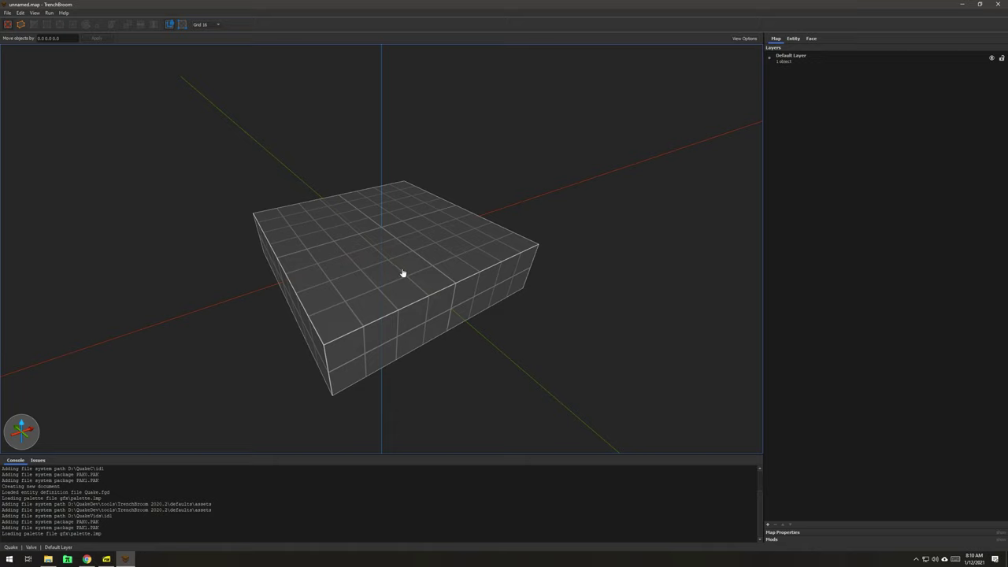
Step: Move pd_200 from Available to Enabled mods, adding D:\QuakeVids\pd_200 as a file system path
{"action": "left_click", "coordinate": [792, 39]}
{"action": "scroll", "coordinate": [902, 370], "scroll_direction": "down", "scroll_amount": 3}
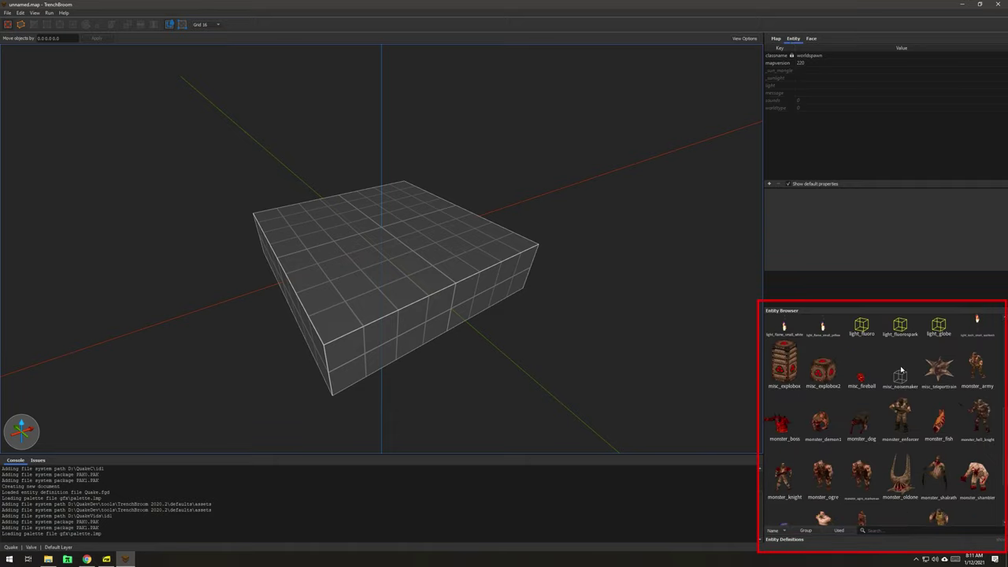
{"action": "scroll", "coordinate": [902, 370], "scroll_direction": "down", "scroll_amount": 2}
{"action": "scroll", "coordinate": [898, 364], "scroll_direction": "up", "scroll_amount": 6}
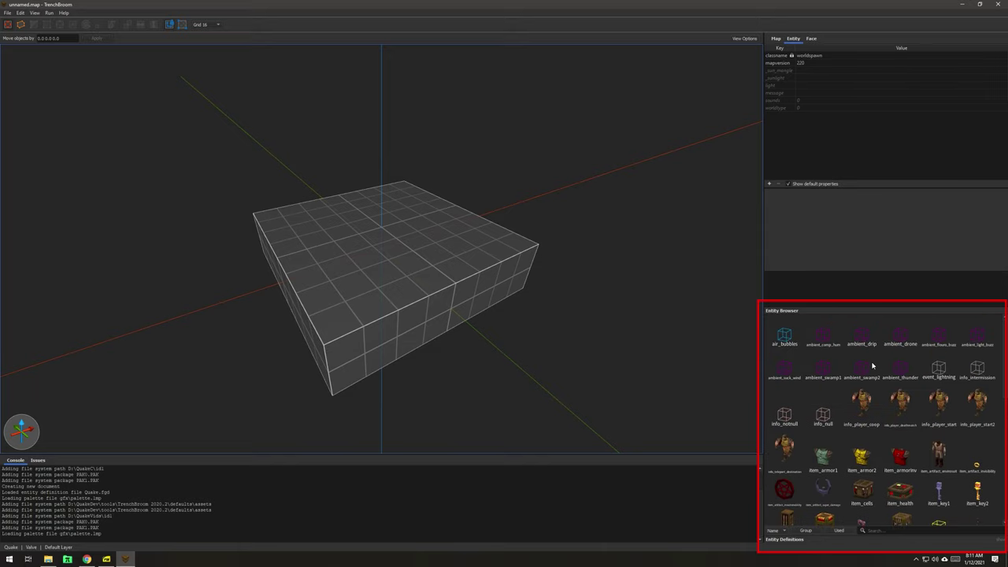
{"action": "scroll", "coordinate": [872, 366], "scroll_direction": "down", "scroll_amount": 6}
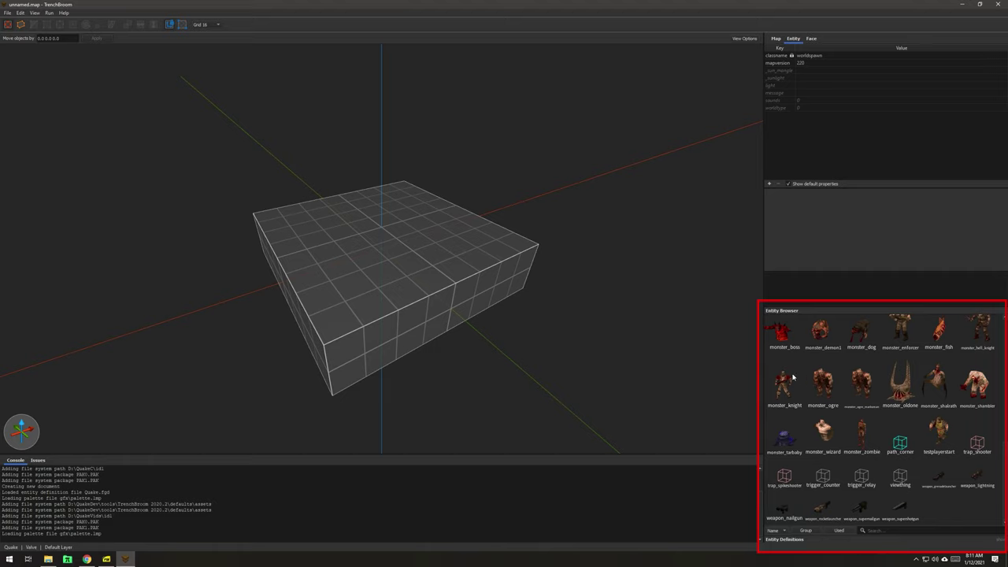
{"action": "left_click", "coordinate": [775, 39]}
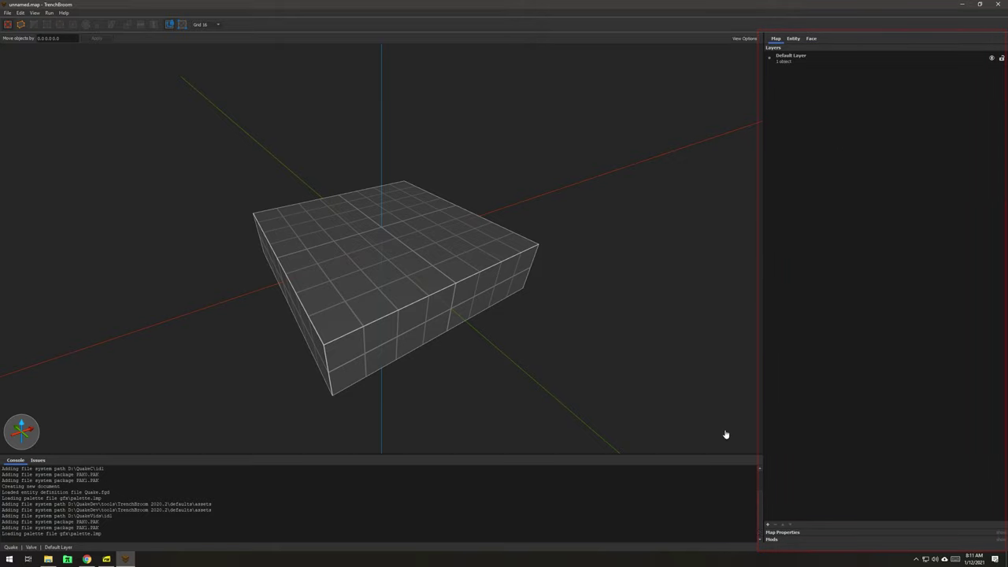
{"action": "left_click", "coordinate": [773, 539]}
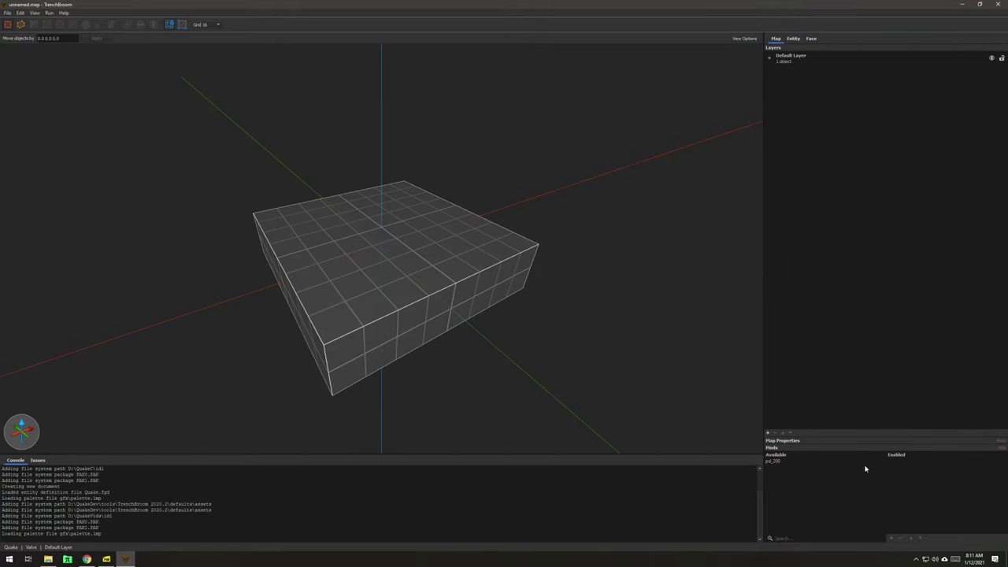
{"action": "left_click", "coordinate": [781, 464]}
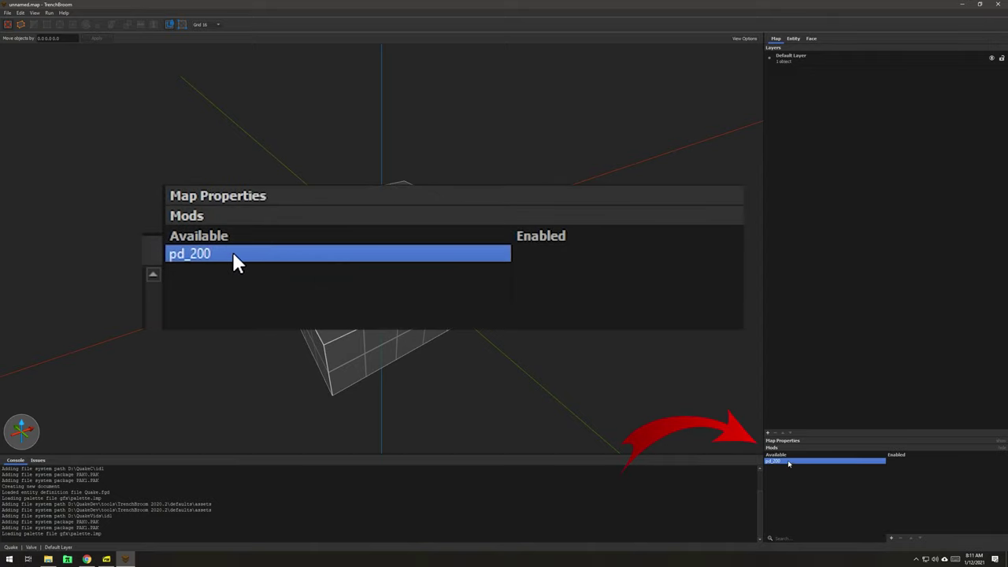
{"action": "double_click", "coordinate": [788, 462]}
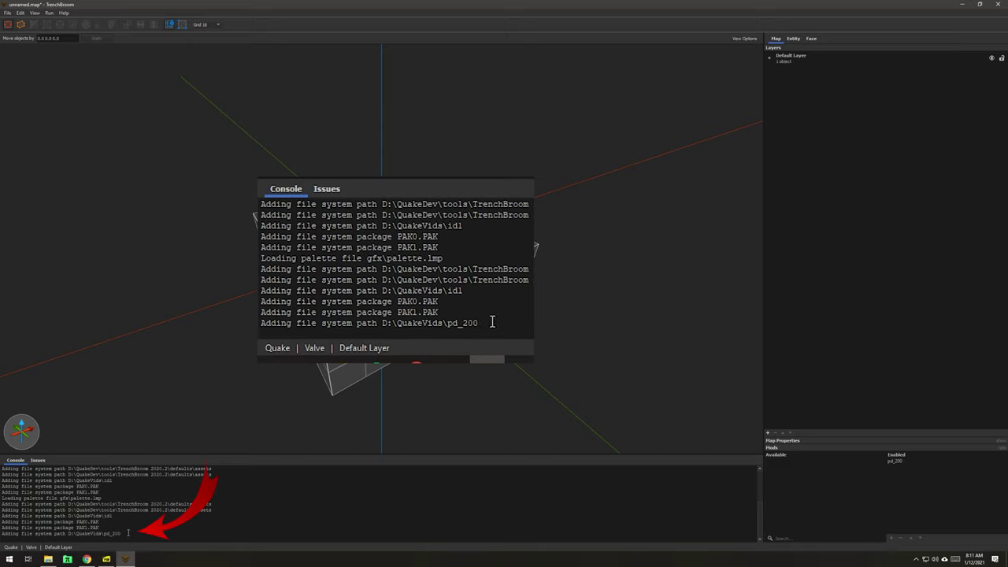
{"action": "left_click_drag", "start_coordinate": [128, 533], "coordinate": [1, 533]}
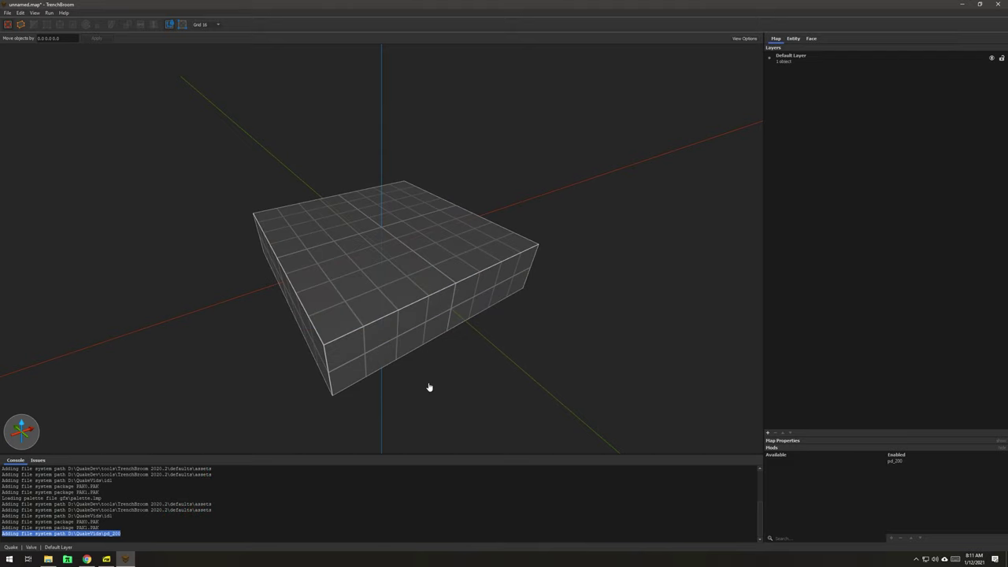
Step: Browse for an external entity definition in D:\QuakeVids\pd_200\development\fgd_def
{"action": "left_click", "coordinate": [792, 39]}
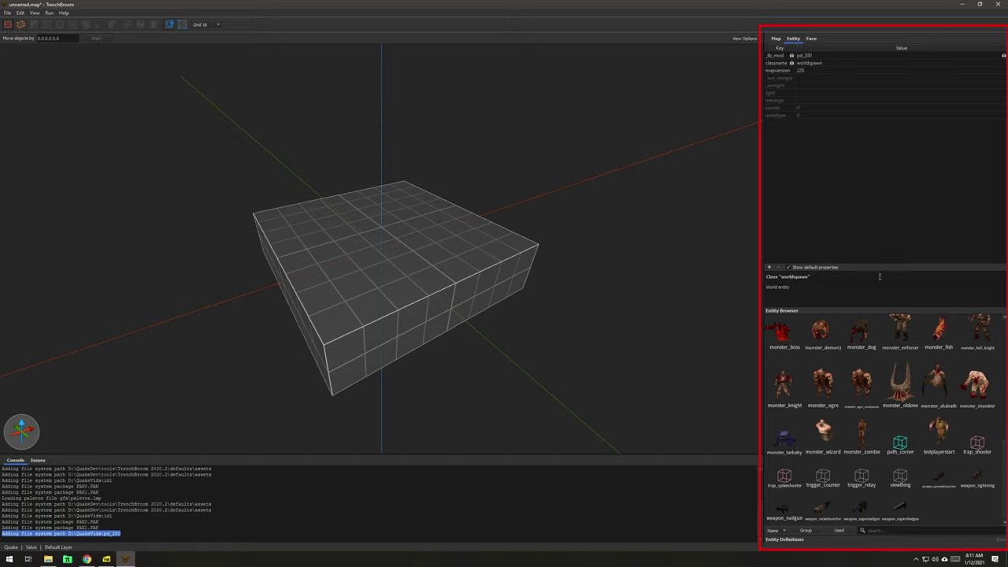
{"action": "left_click", "coordinate": [798, 539]}
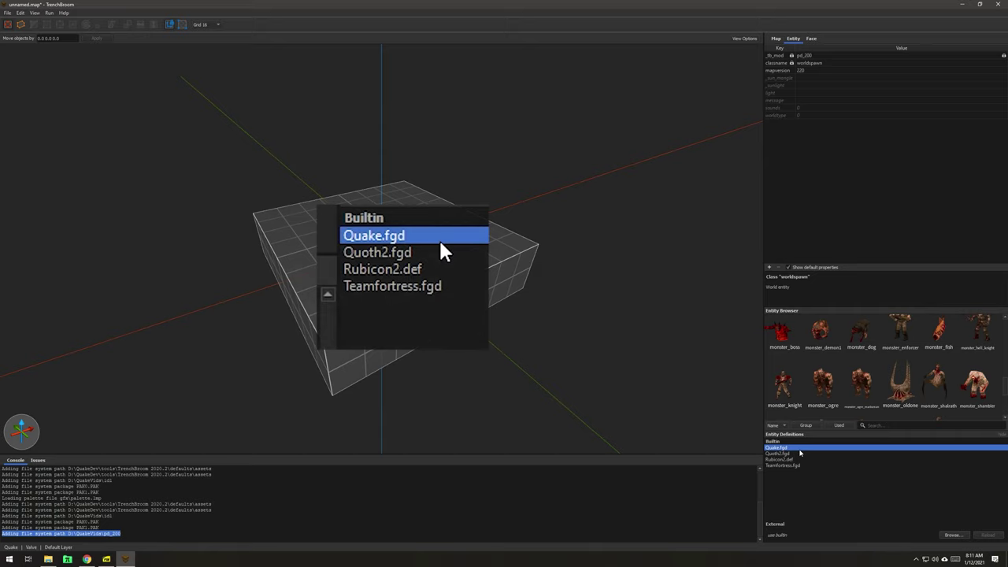
{"action": "left_click", "coordinate": [953, 536]}
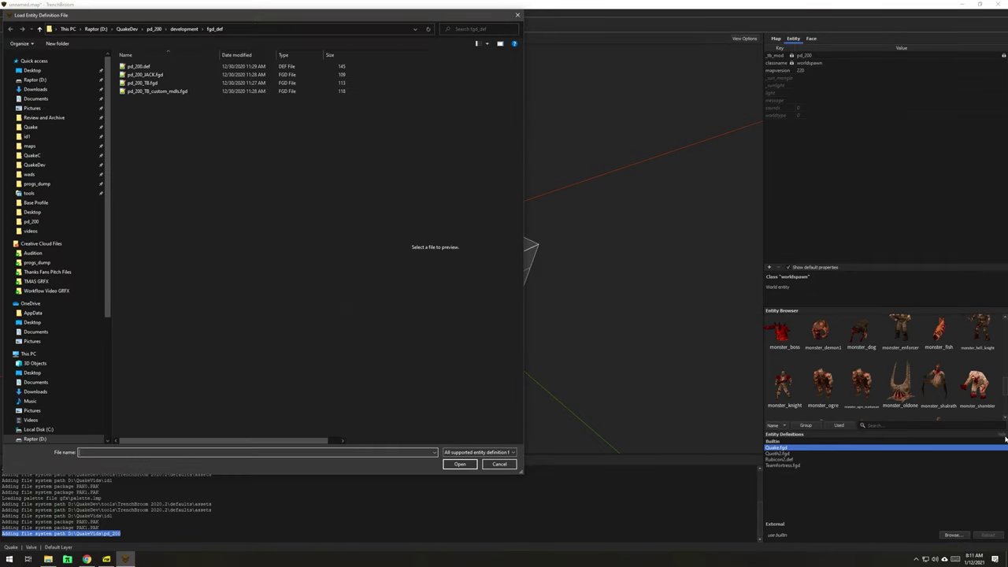
{"action": "left_click_drag", "start_coordinate": [238, 24], "coordinate": [426, 33]}
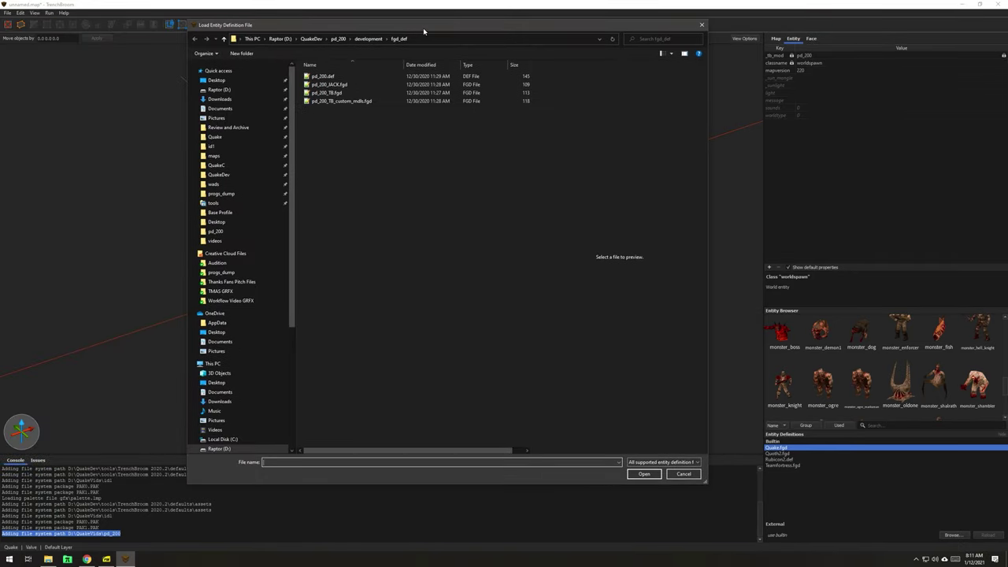
{"action": "left_click", "coordinate": [282, 38]}
{"action": "scroll", "coordinate": [406, 360], "scroll_direction": "down", "scroll_amount": 3}
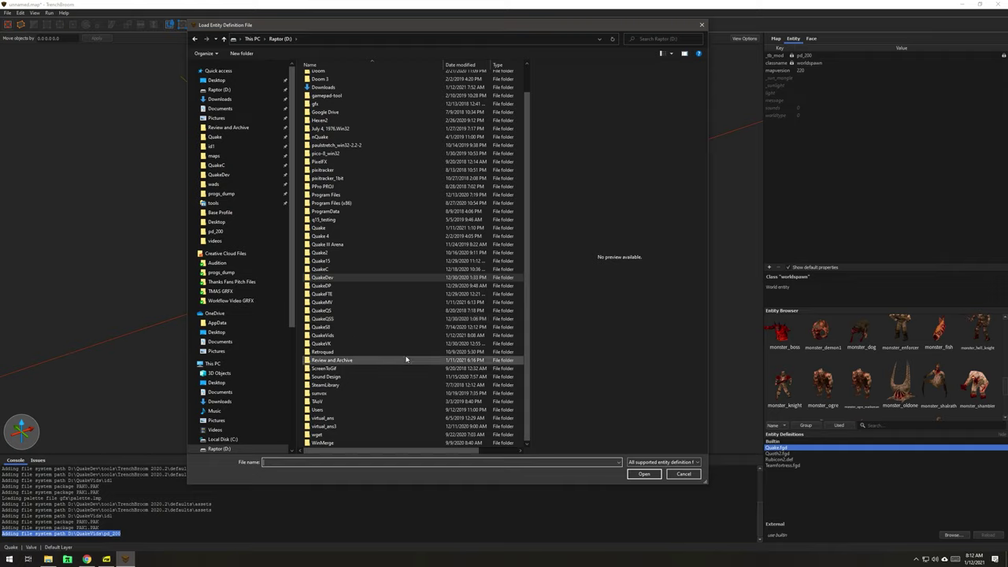
{"action": "double_click", "coordinate": [371, 335]}
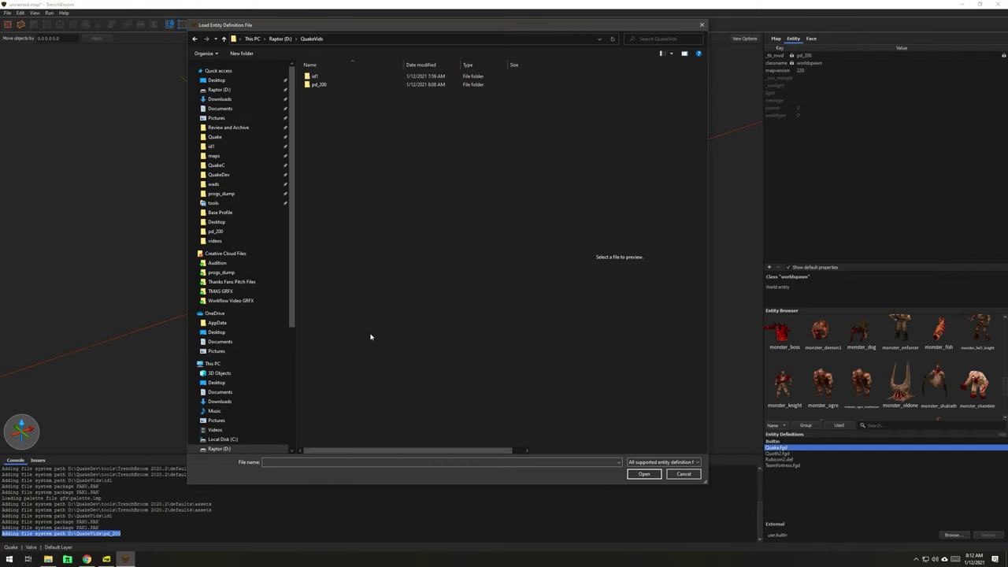
{"action": "double_click", "coordinate": [318, 84]}
{"action": "double_click", "coordinate": [333, 78]}
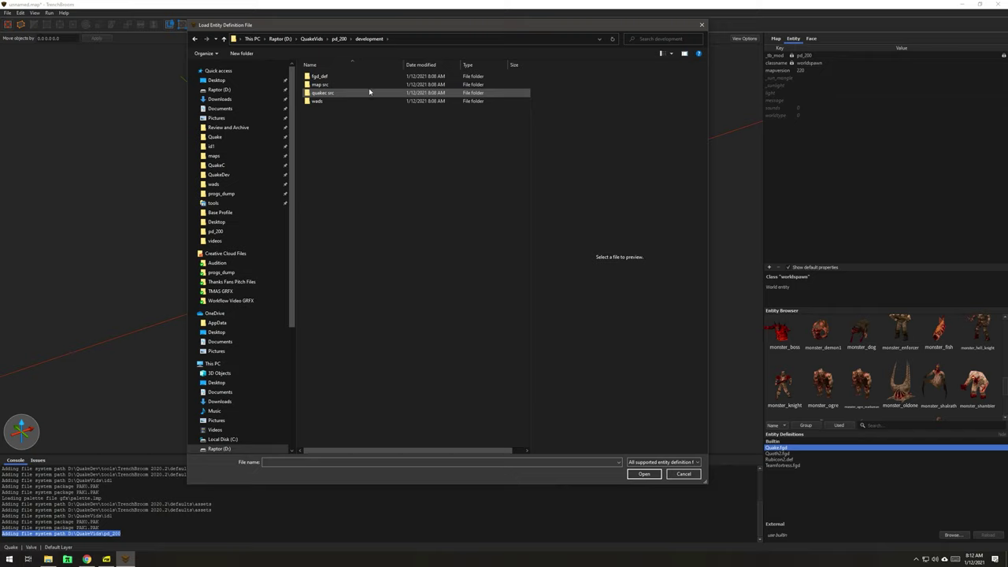
{"action": "double_click", "coordinate": [337, 79]}
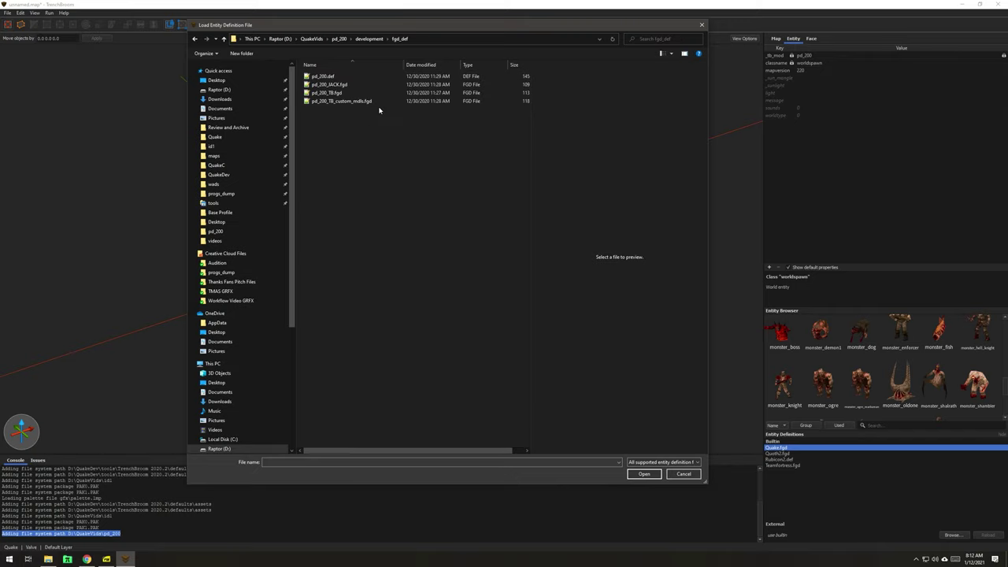
Step: Load pd_200_TB.fgd as the map's entity definition file and accept the path type
{"action": "left_click", "coordinate": [333, 94]}
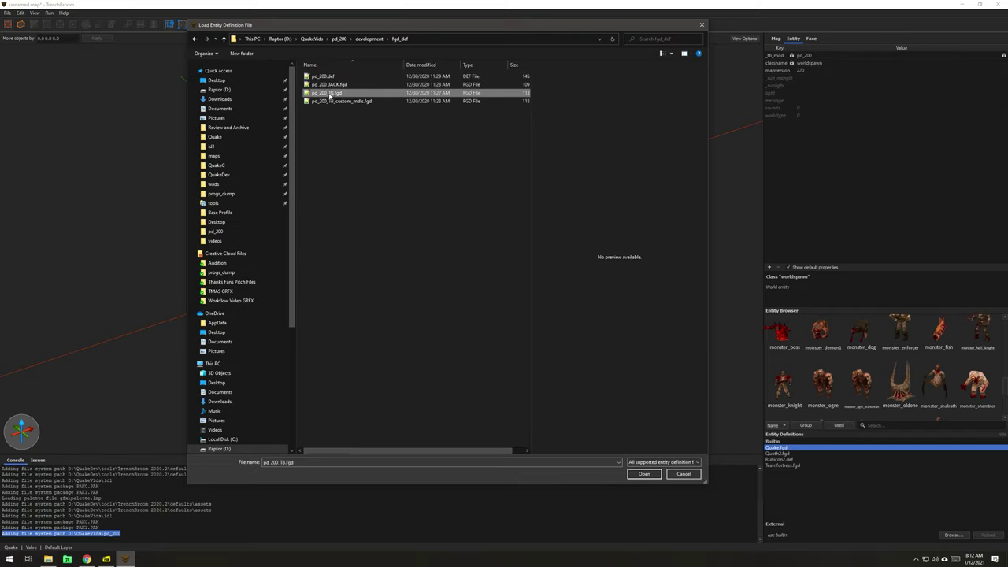
{"action": "left_click", "coordinate": [643, 474]}
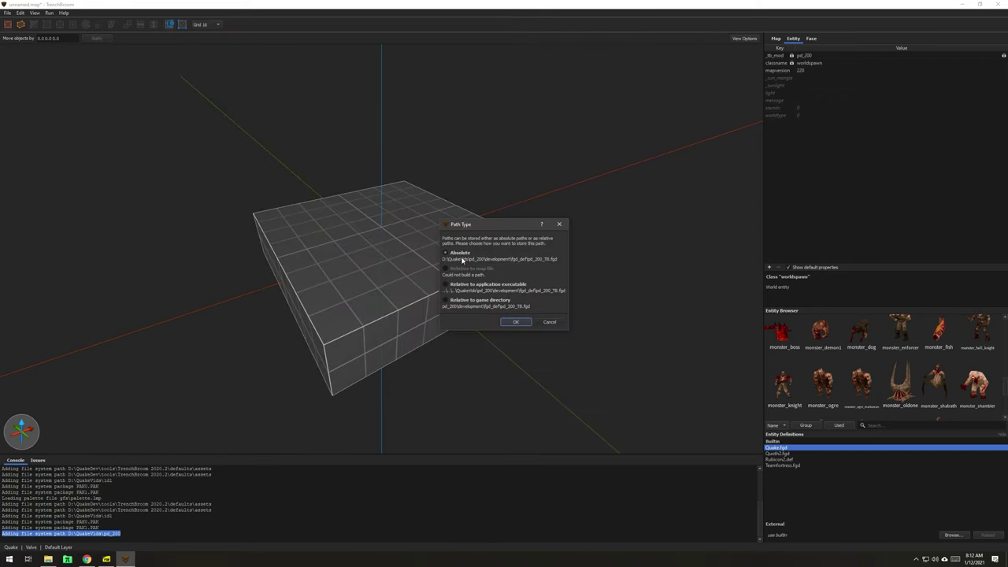
{"action": "left_click", "coordinate": [512, 323]}
{"action": "scroll", "coordinate": [904, 451], "scroll_direction": "down", "scroll_amount": 5}
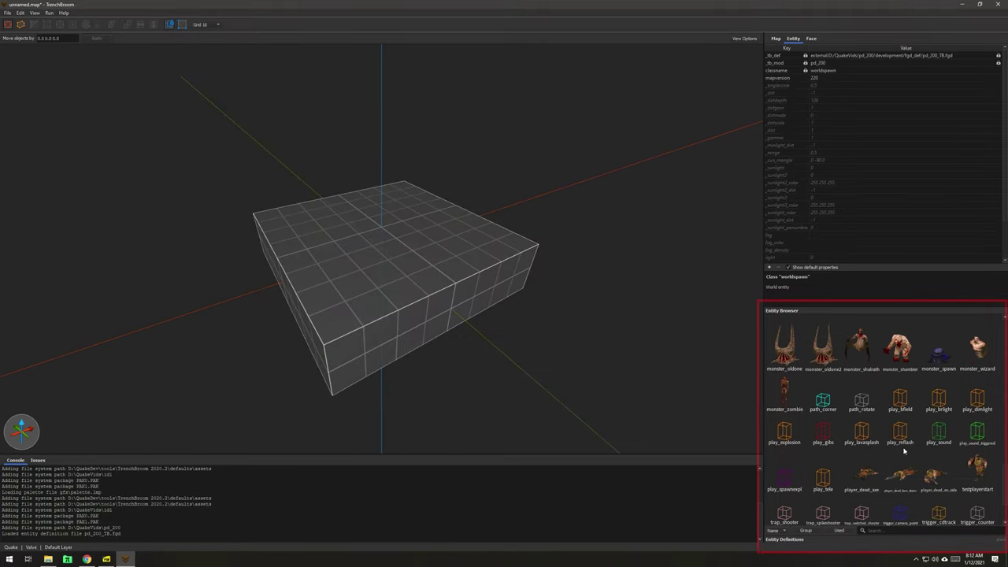
{"action": "scroll", "coordinate": [905, 445], "scroll_direction": "up", "scroll_amount": 3}
{"action": "scroll", "coordinate": [910, 435], "scroll_direction": "up", "scroll_amount": 5}
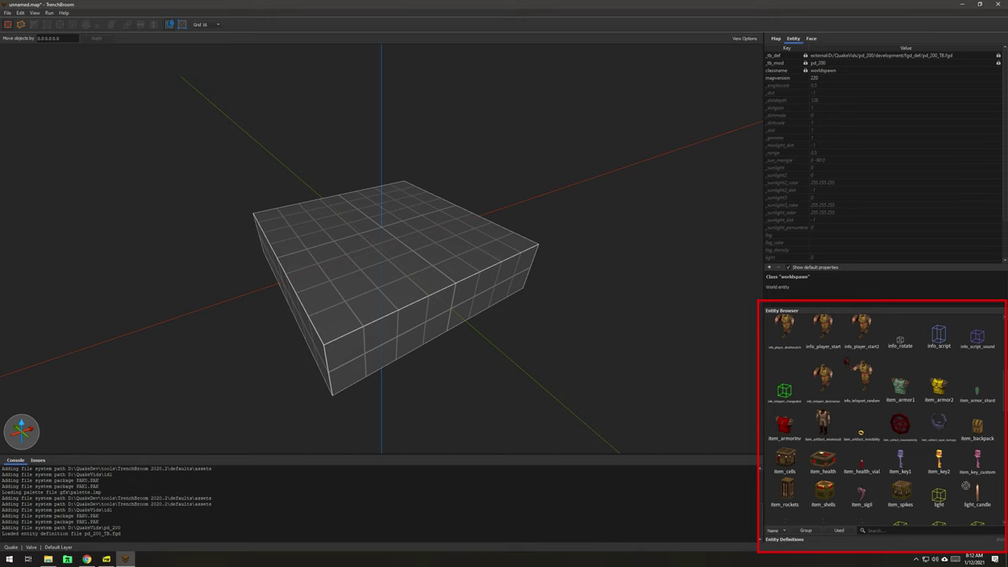
{"action": "mouse_move", "coordinate": [980, 500]}
{"action": "left_mouse_down"}
{"action": "mouse_move", "coordinate": [386, 248]}
{"action": "mouse_move", "coordinate": [400, 220]}
{"action": "mouse_move", "coordinate": [401, 169]}
{"action": "mouse_move", "coordinate": [402, 208]}
{"action": "left_mouse_up"}
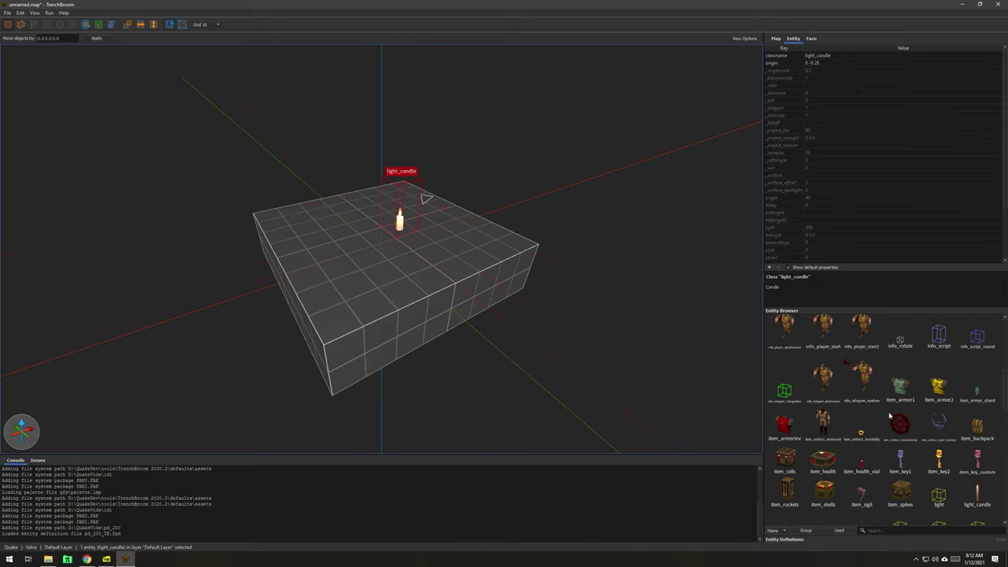
{"action": "key", "text": "Delete"}
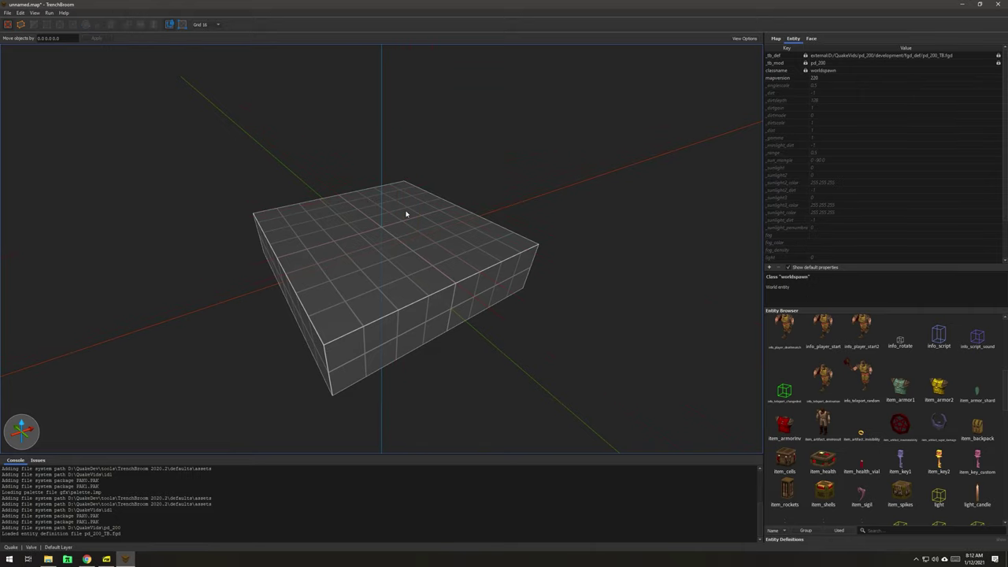
{"action": "scroll", "coordinate": [913, 424], "scroll_direction": "up", "scroll_amount": 5}
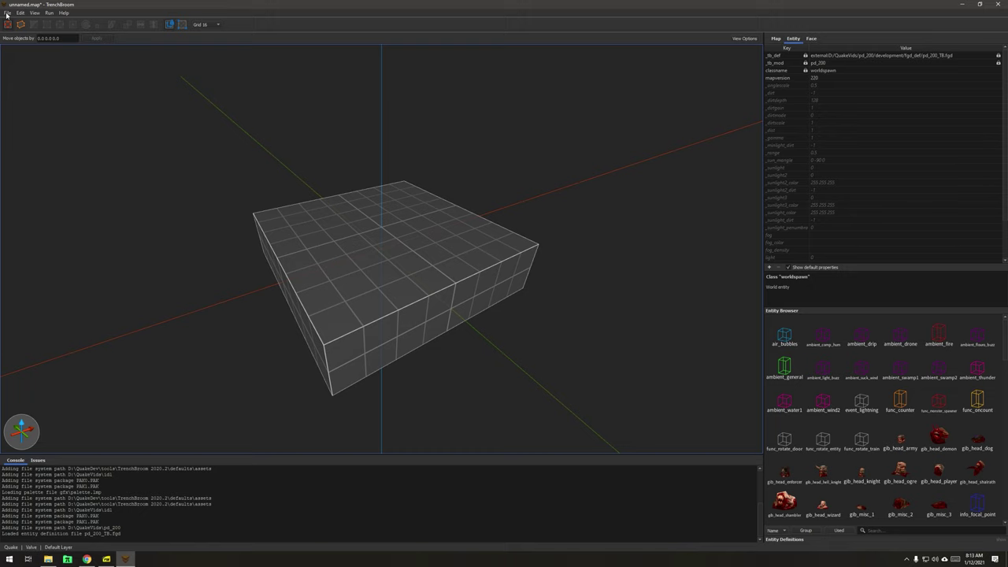
Step: Open pd_breakables.map from QuakeVids\pd_200\development\map src
{"action": "left_click", "coordinate": [6, 13]}
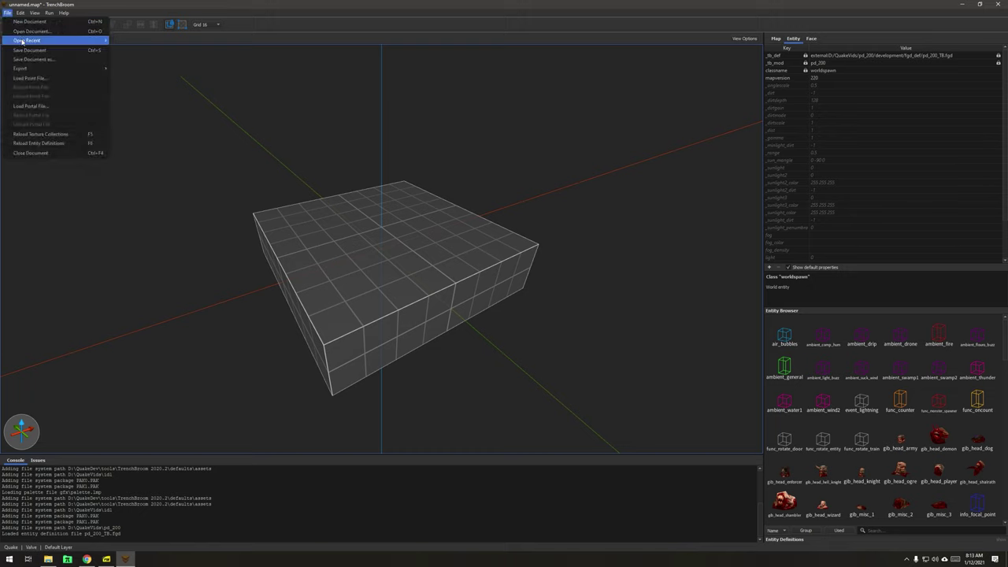
{"action": "mouse_move", "coordinate": [23, 41]}
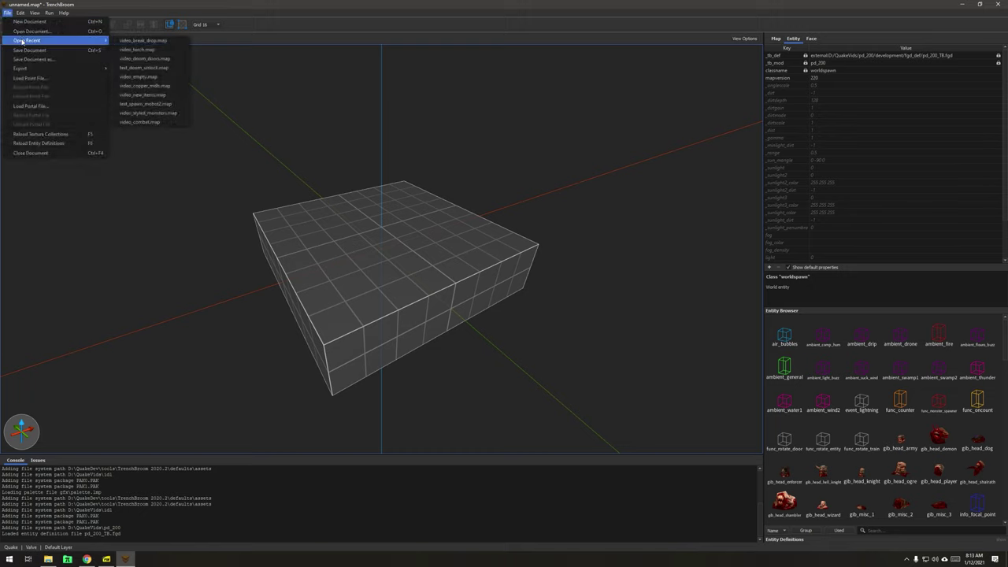
{"action": "left_click", "coordinate": [30, 30]}
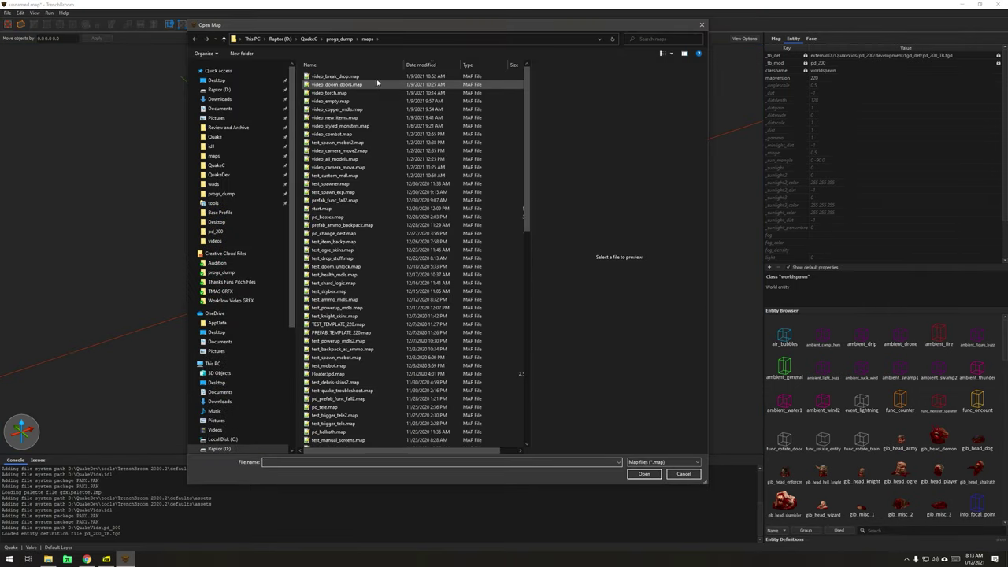
{"action": "left_click_drag", "start_coordinate": [329, 29], "coordinate": [347, 33]}
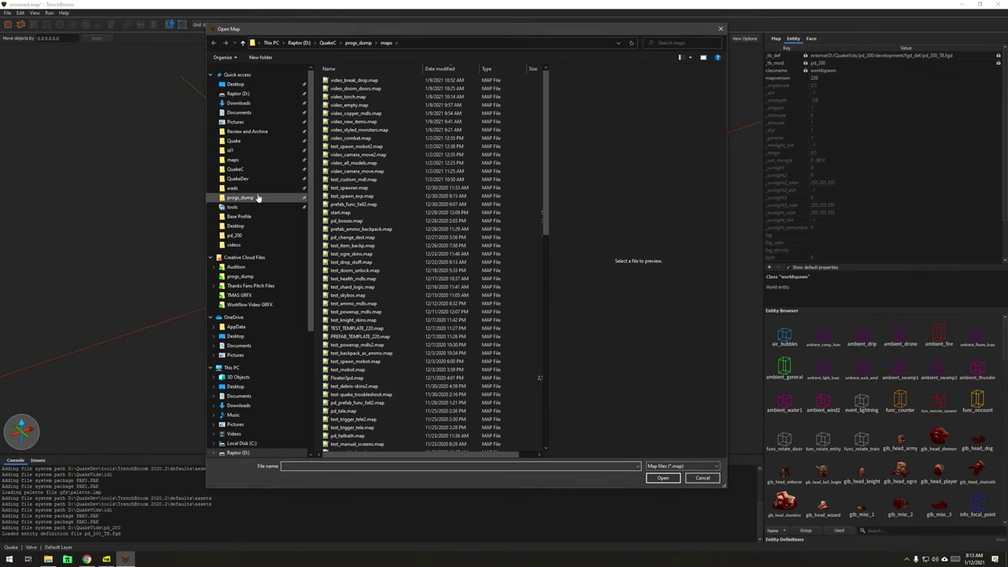
{"action": "key", "text": "alt+Up"}
{"action": "key", "text": "alt+Up"}
{"action": "key", "text": "alt+Up"}
{"action": "double_click", "coordinate": [379, 370]}
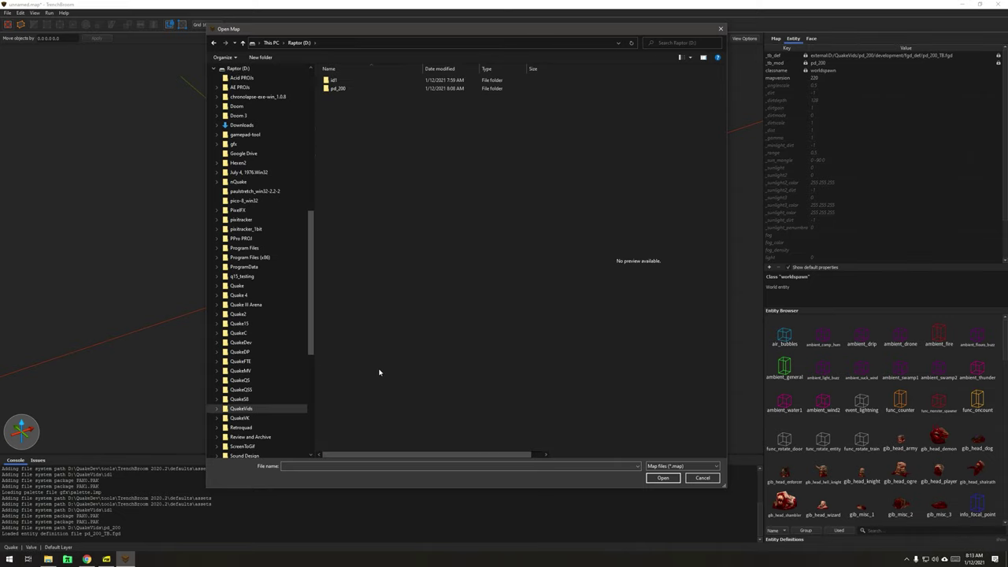
{"action": "double_click", "coordinate": [364, 89]}
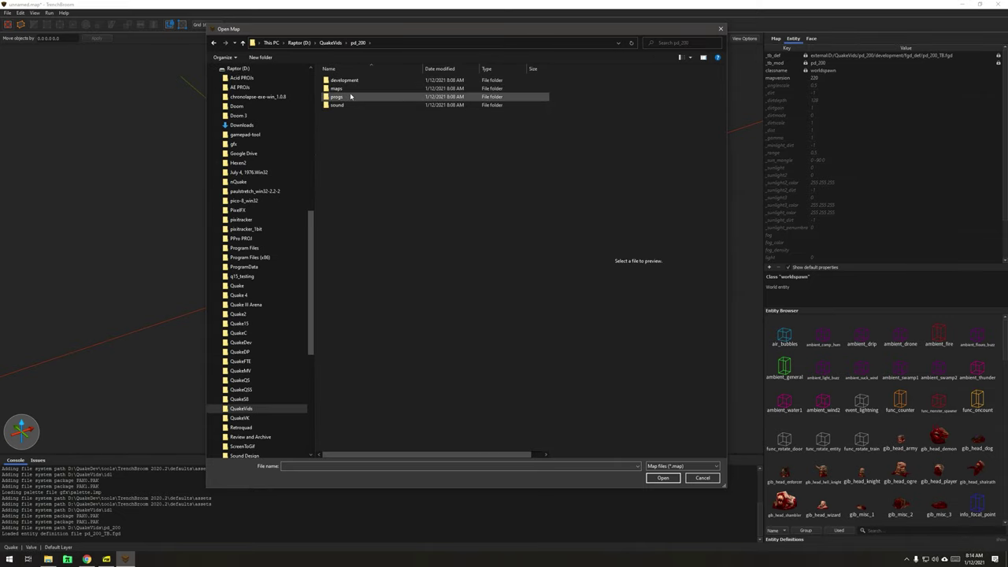
{"action": "double_click", "coordinate": [344, 79]}
{"action": "double_click", "coordinate": [354, 93]}
{"action": "left_click", "coordinate": [365, 97]}
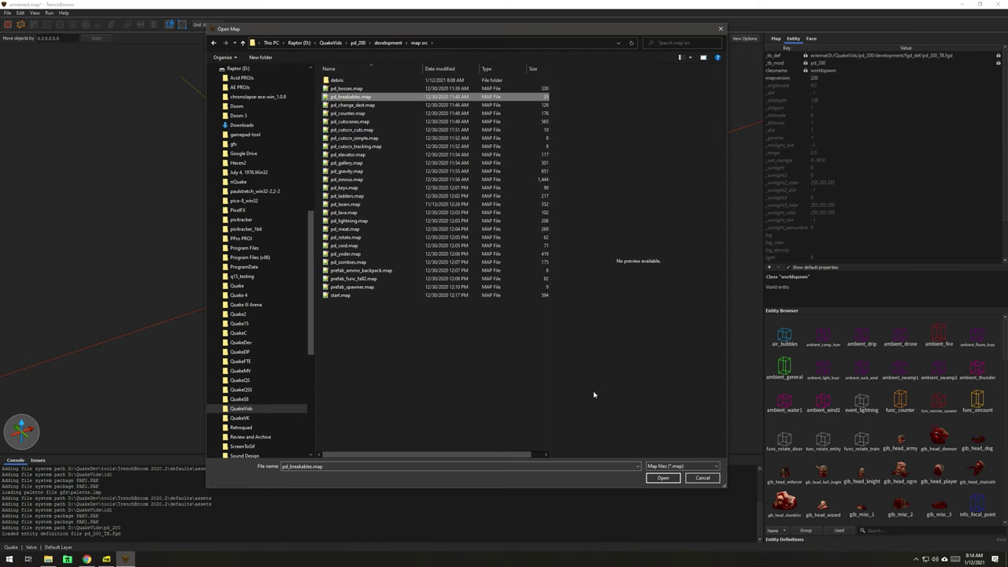
{"action": "left_click", "coordinate": [663, 478]}
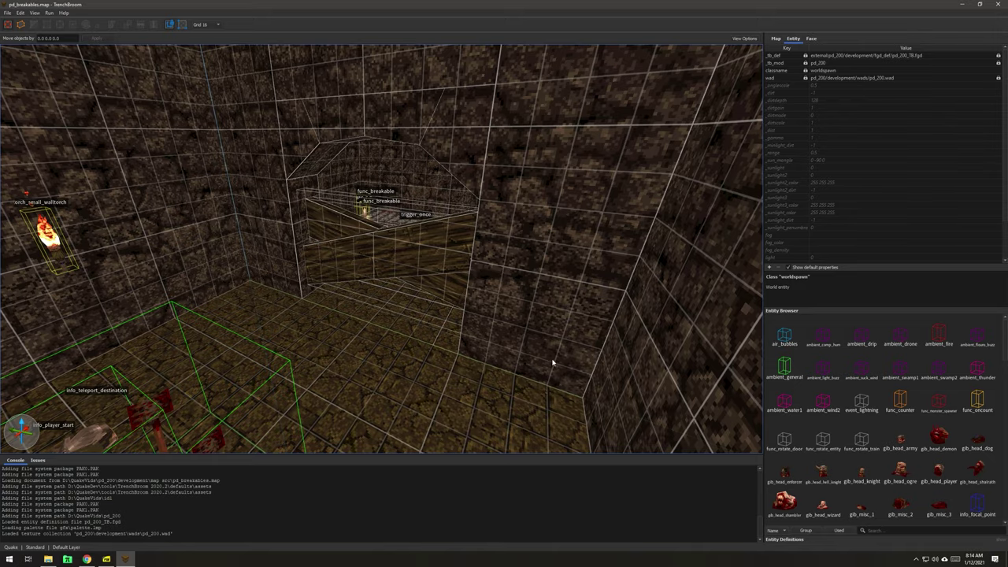
Step: Fly around the breakables room, then show the pd_200.wad texture collection in the Face panel
{"action": "right_click_drag", "start_coordinate": [551, 363], "coordinate": [576, 364]}
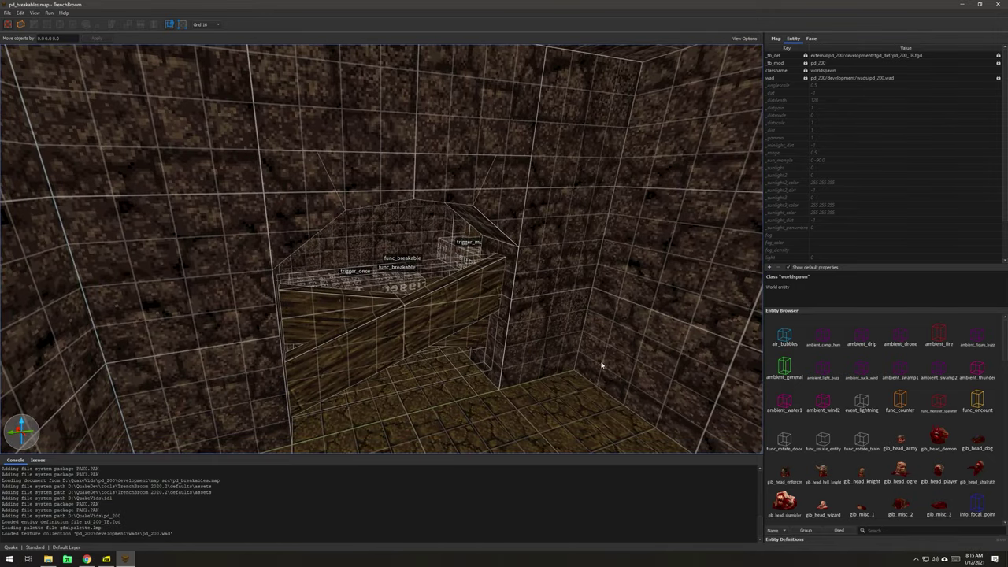
{"action": "left_click", "coordinate": [811, 39]}
{"action": "left_click_drag", "start_coordinate": [794, 545], "coordinate": [800, 464]}
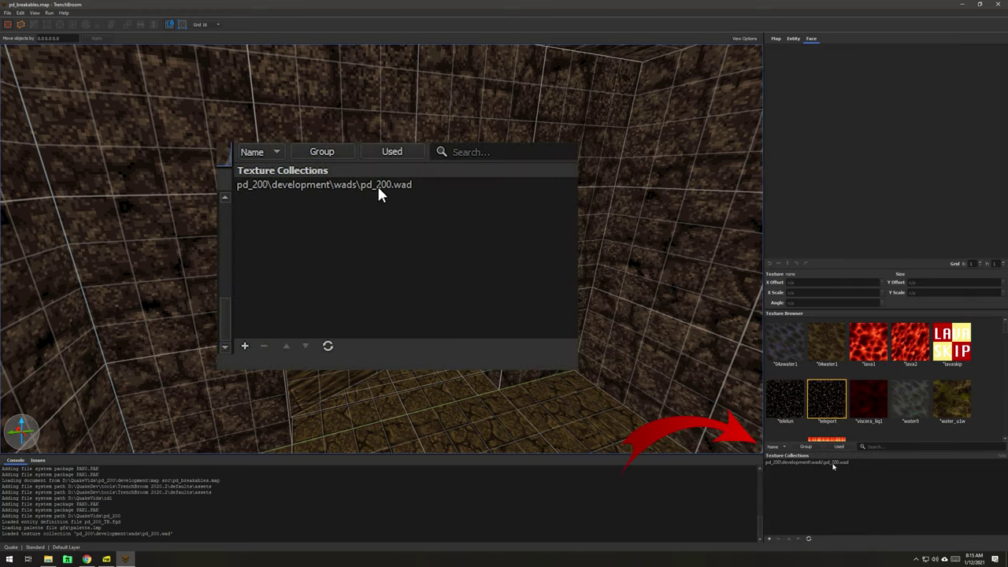
{"action": "left_click", "coordinate": [811, 463]}
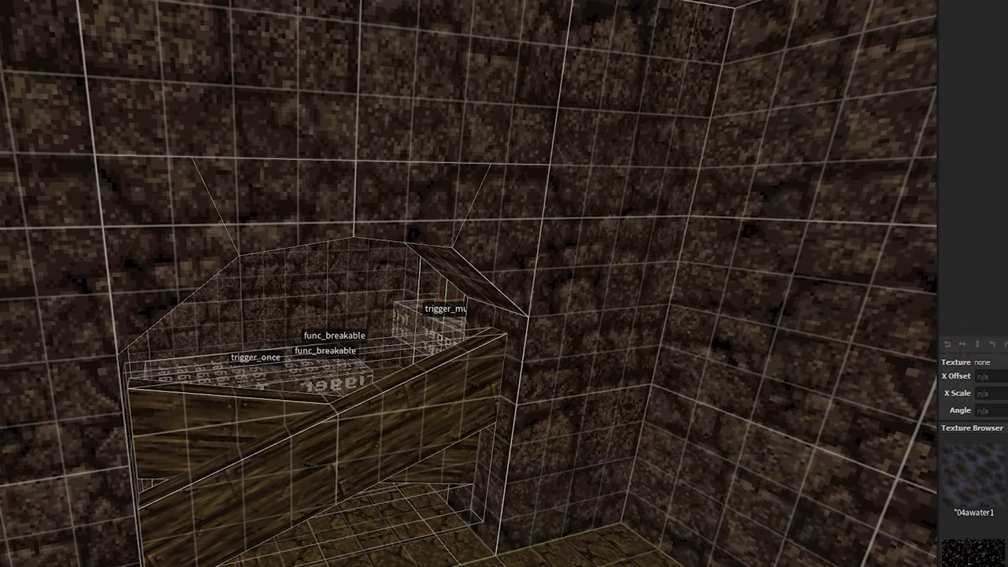
{"action": "key", "text": "alt+Tab"}
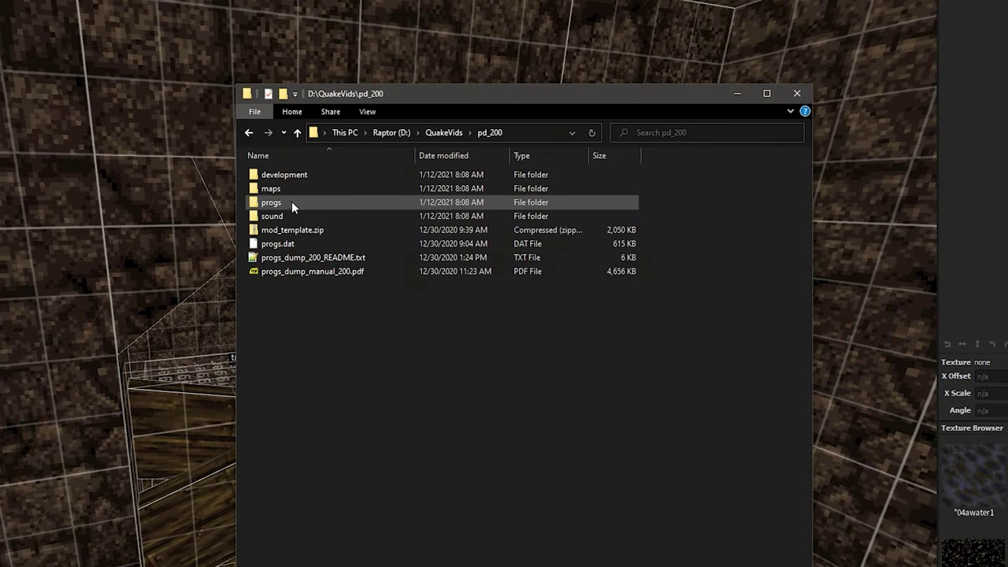
Step: Confirm pd_200.wad is in pd_200\development\wads, then return to the map in TrenchBroom
{"action": "double_click", "coordinate": [288, 178]}
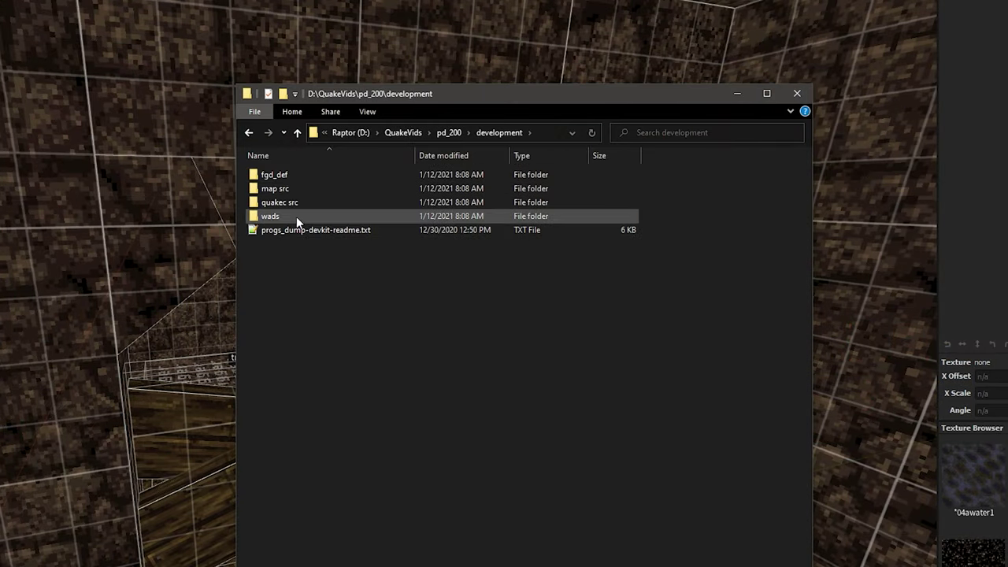
{"action": "double_click", "coordinate": [296, 215]}
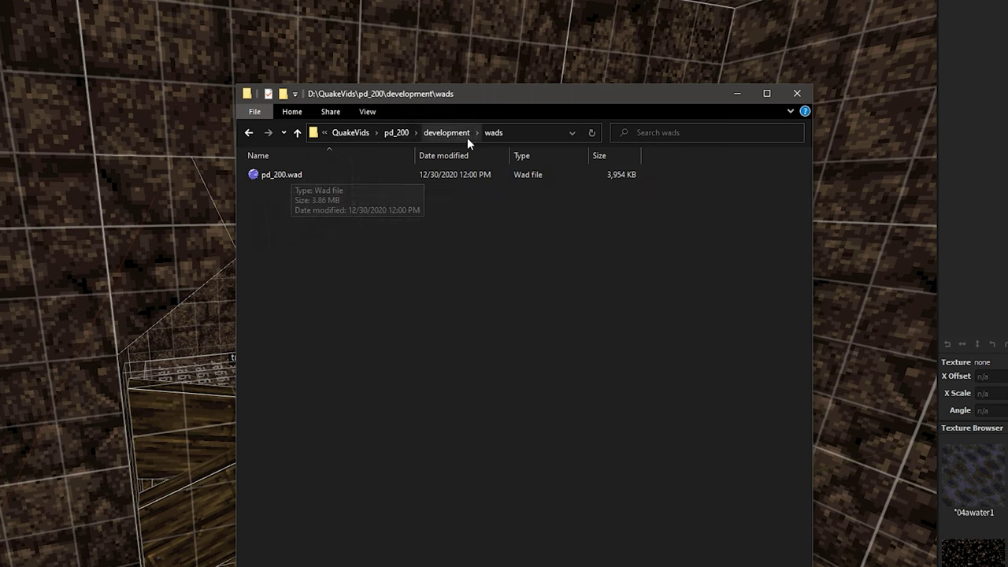
{"action": "left_click", "coordinate": [396, 133]}
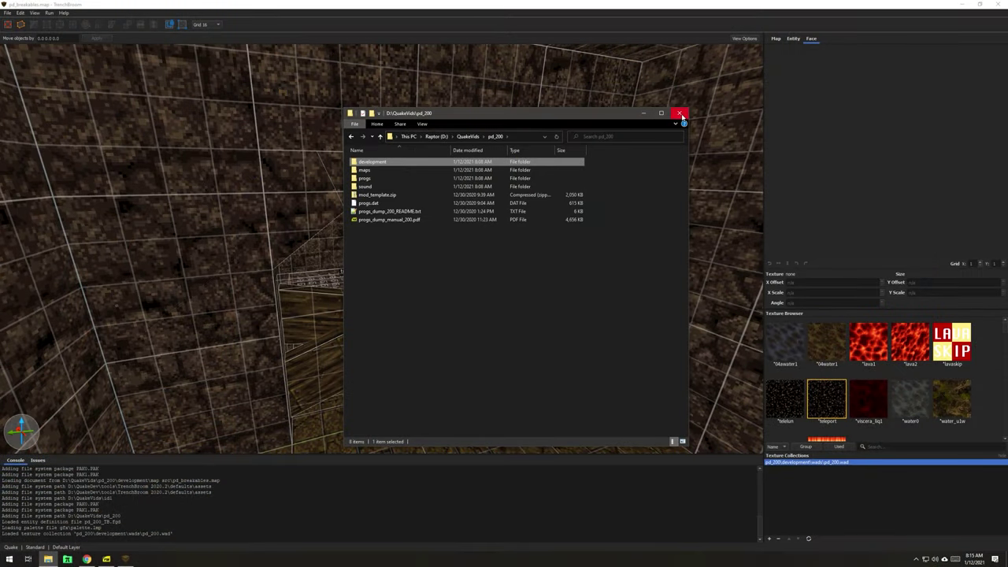
{"action": "left_click", "coordinate": [634, 48]}
{"action": "right_click_drag", "start_coordinate": [724, 315], "coordinate": [653, 307]}
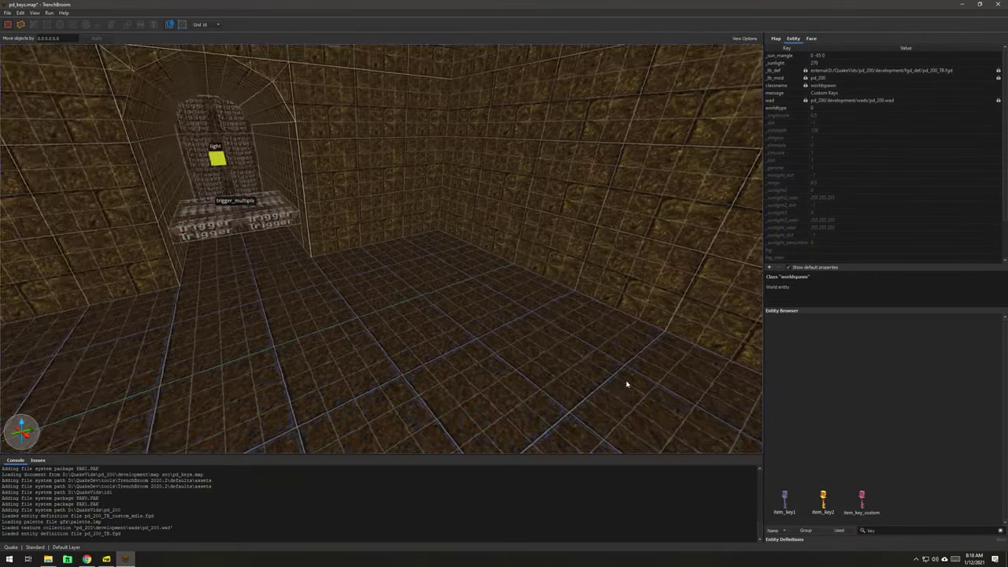
Step: Fly down the key corridor past item_key_custom and select the trigger_usekey requiring the green keycard
{"action": "right_click_drag", "start_coordinate": [626, 384], "coordinate": [541, 375]}
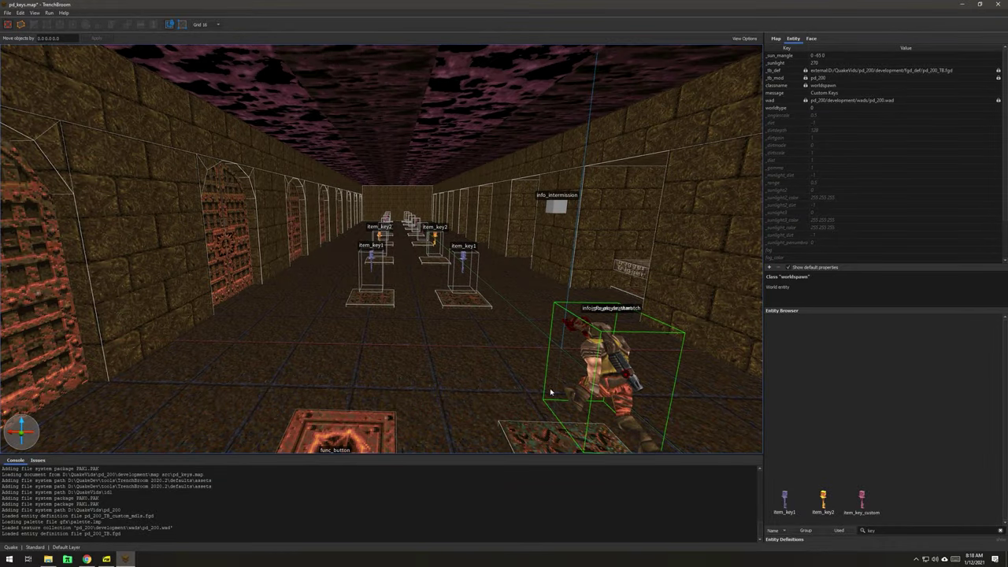
{"action": "right_click_drag", "start_coordinate": [530, 369], "coordinate": [571, 396], "text": "alt"}
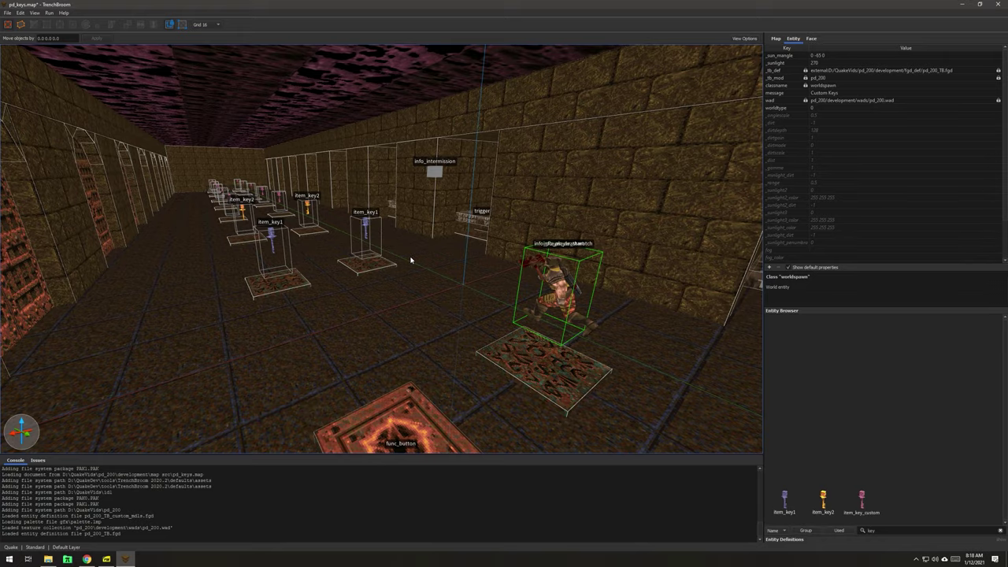
{"action": "right_click_drag", "start_coordinate": [411, 260], "coordinate": [403, 242]}
{"action": "left_click", "coordinate": [453, 346]}
{"action": "mouse_move", "coordinate": [477, 355]}
{"action": "right_mouse_down"}
{"action": "mouse_move", "coordinate": [510, 336]}
{"action": "mouse_move", "coordinate": [543, 347]}
{"action": "mouse_move", "coordinate": [641, 341]}
{"action": "mouse_move", "coordinate": [609, 354]}
{"action": "right_mouse_up"}
{"action": "left_click", "coordinate": [510, 336]}
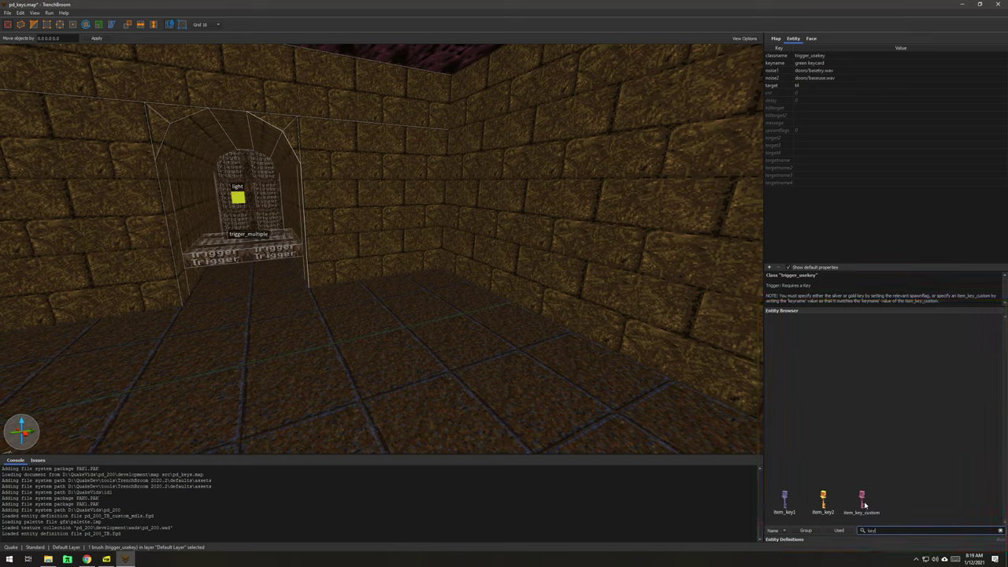
Step: Place an item_key_custom on the room floor and set its mdl to progs/dog.mdl
{"action": "mouse_move", "coordinate": [872, 517]}
{"action": "left_mouse_down"}
{"action": "mouse_move", "coordinate": [627, 371]}
{"action": "mouse_move", "coordinate": [452, 341]}
{"action": "mouse_move", "coordinate": [396, 353]}
{"action": "left_mouse_up"}
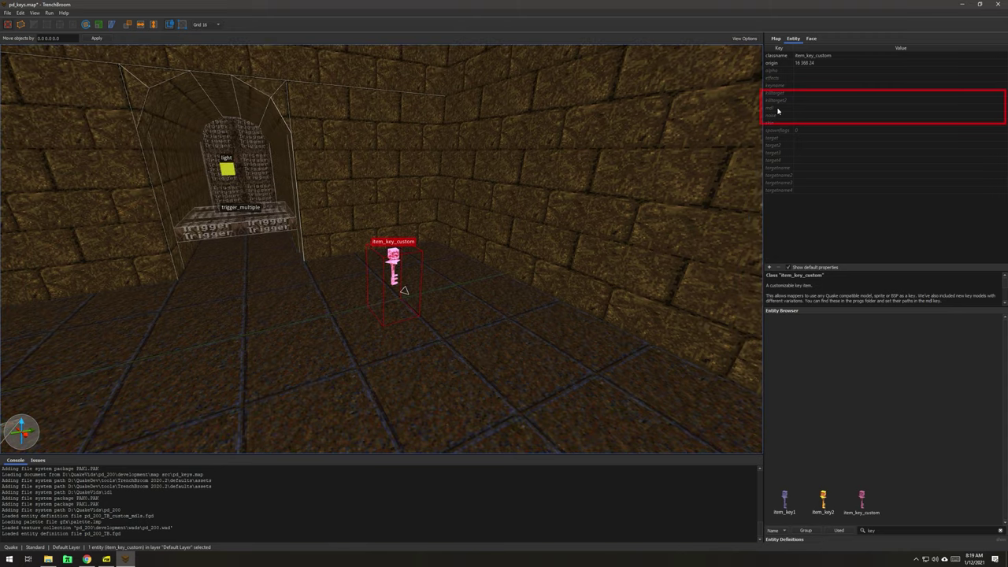
{"action": "left_click", "coordinate": [783, 108]}
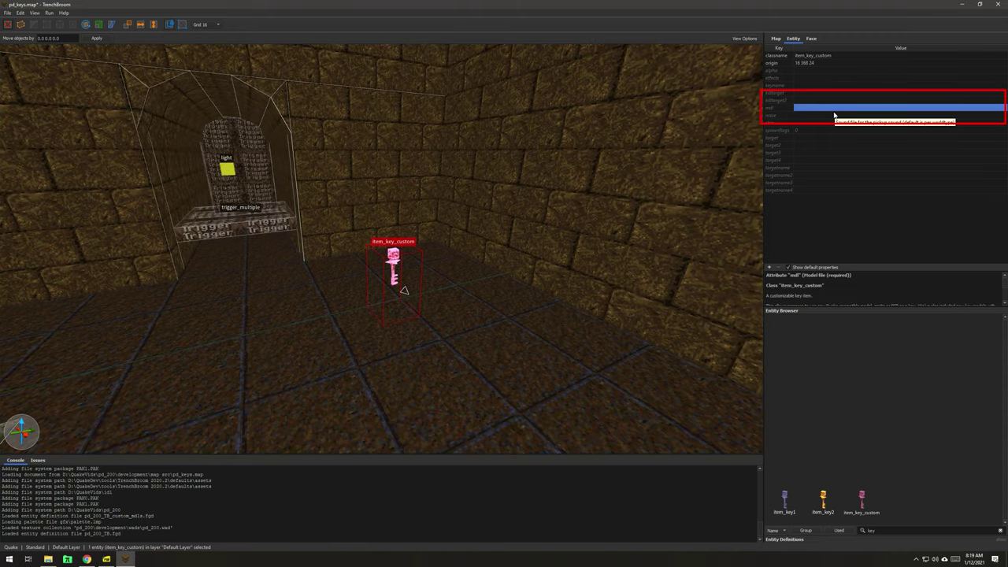
{"action": "type", "text": "progs/dog"}
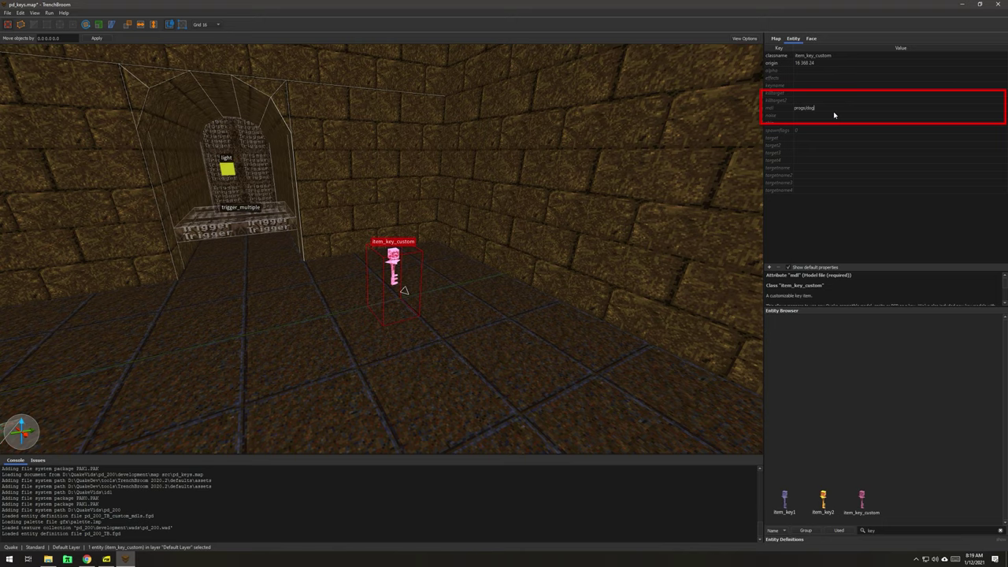
{"action": "type", "text": ".mdl"}
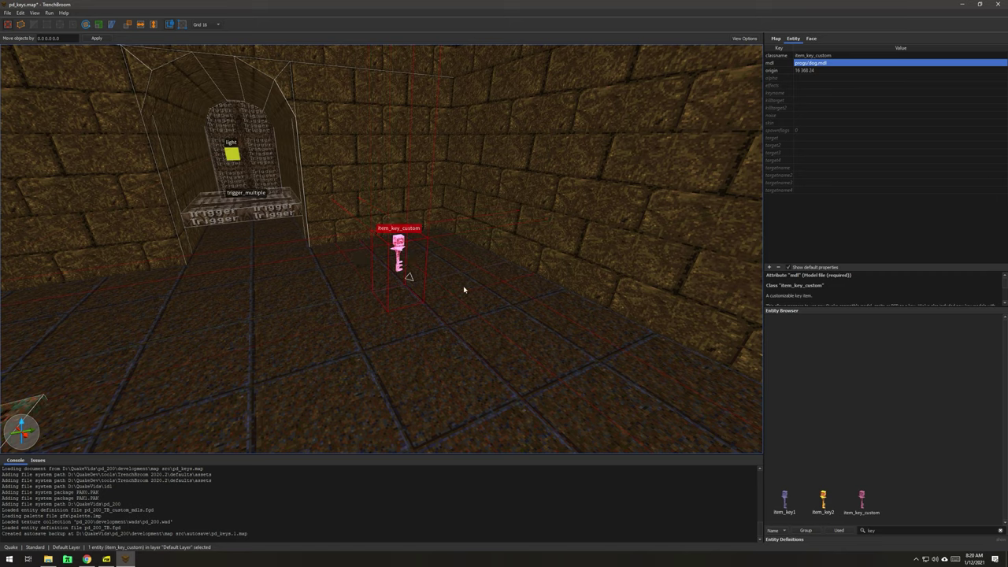
Step: Load pd_200_TB_custom_mdls.fgd as the entity definitions so the key renders as a dog, then deselect it
{"action": "left_click", "coordinate": [795, 539]}
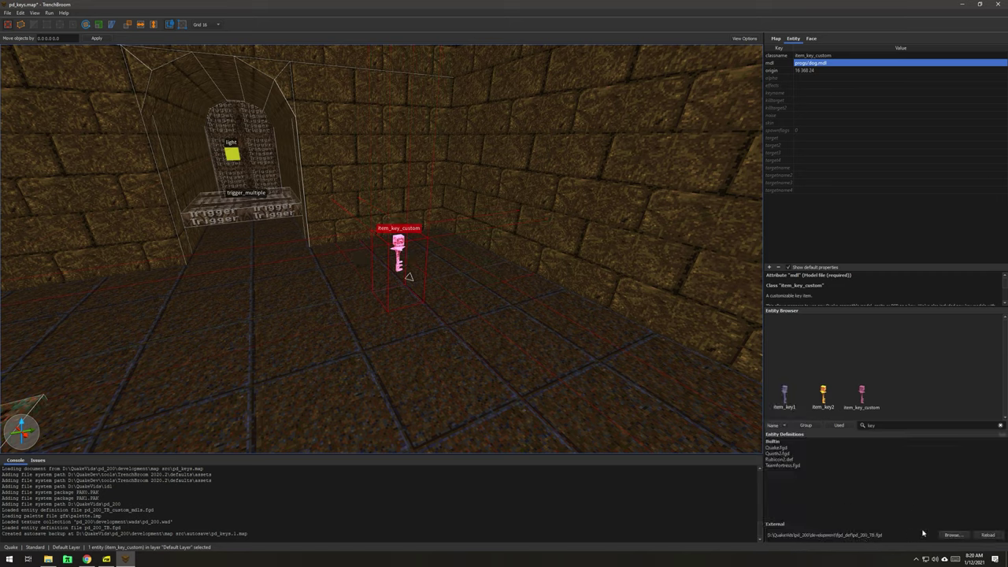
{"action": "left_click", "coordinate": [954, 534]}
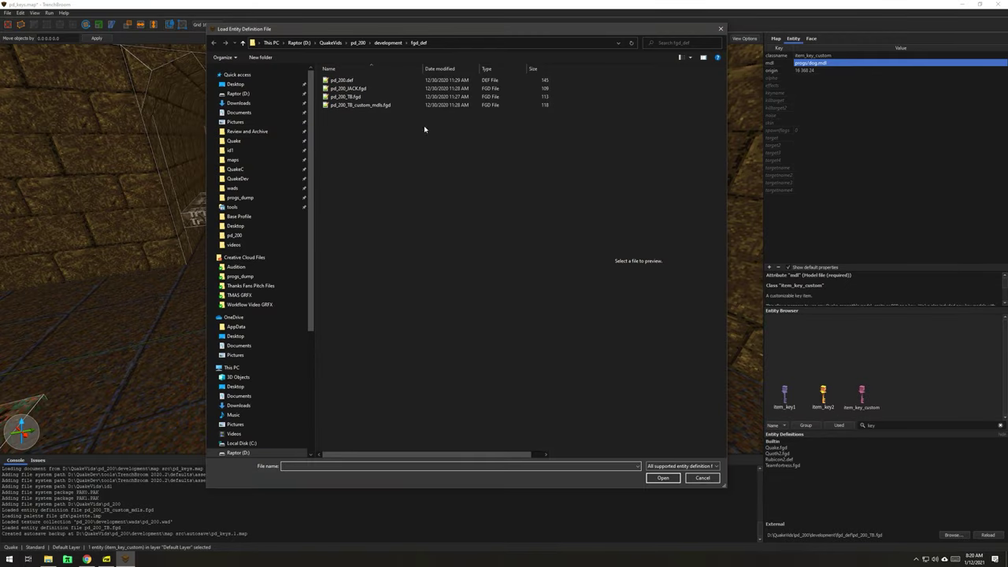
{"action": "left_click", "coordinate": [382, 105]}
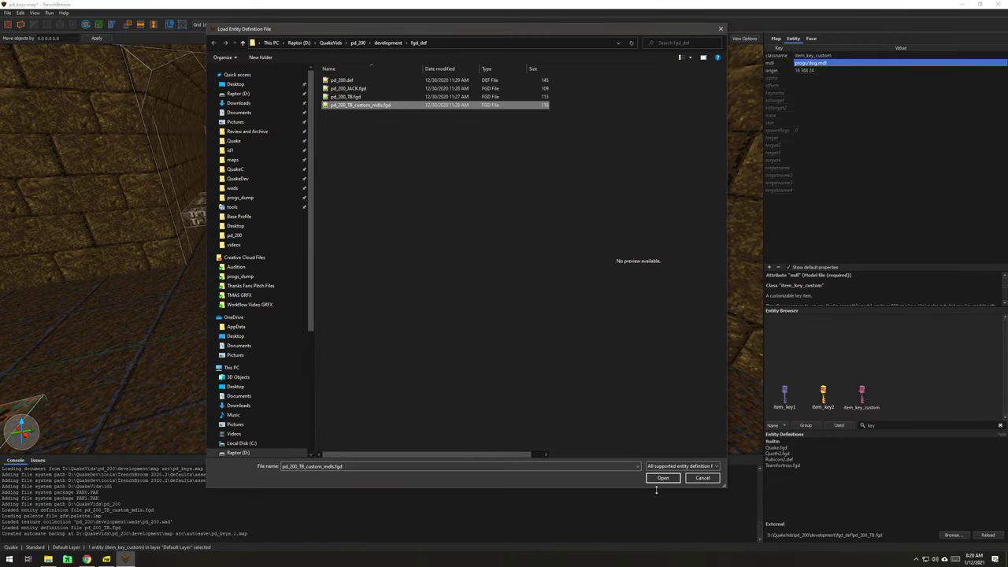
{"action": "left_click", "coordinate": [662, 478]}
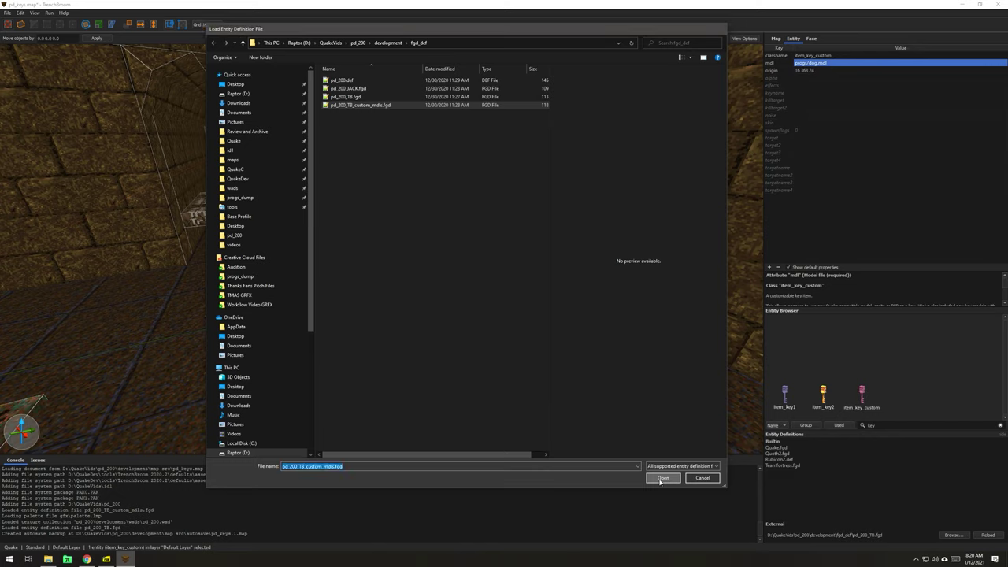
{"action": "left_click", "coordinate": [540, 325]}
{"action": "right_click_drag", "start_coordinate": [509, 356], "coordinate": [461, 342]}
{"action": "key", "text": "Escape"}
{"action": "scroll", "coordinate": [467, 342], "scroll_direction": "down", "scroll_amount": 5}
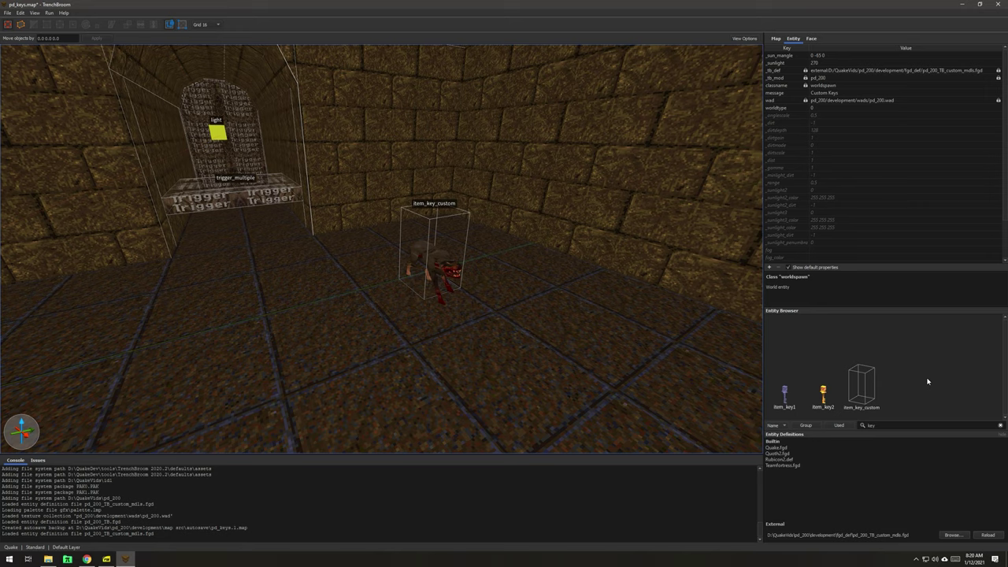
Step: Select the dog-model custom key and drag it back to its spot on the floor
{"action": "left_click", "coordinate": [455, 272]}
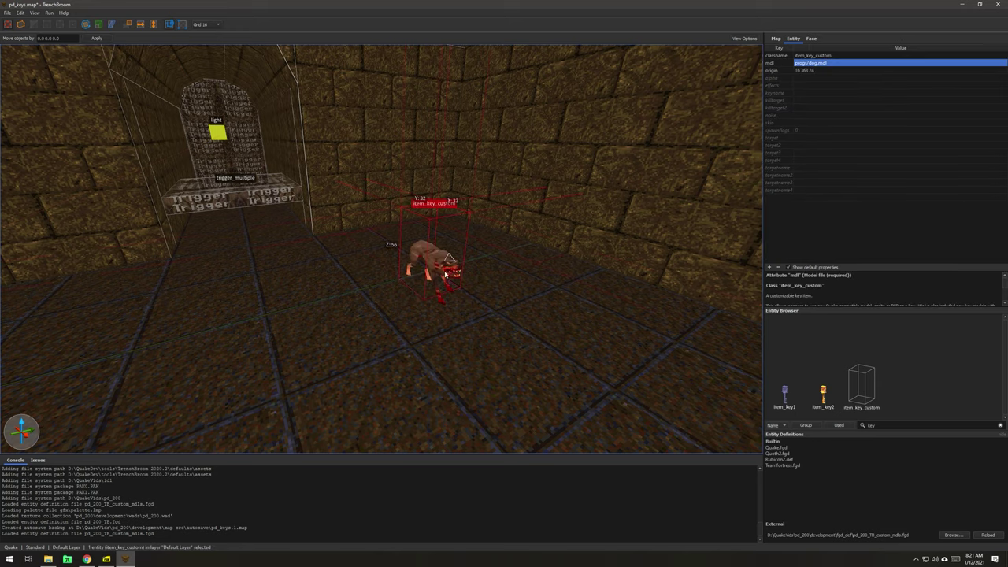
{"action": "mouse_move", "coordinate": [441, 254]}
{"action": "left_mouse_down"}
{"action": "mouse_move", "coordinate": [417, 228]}
{"action": "mouse_move", "coordinate": [441, 253]}
{"action": "left_mouse_up"}
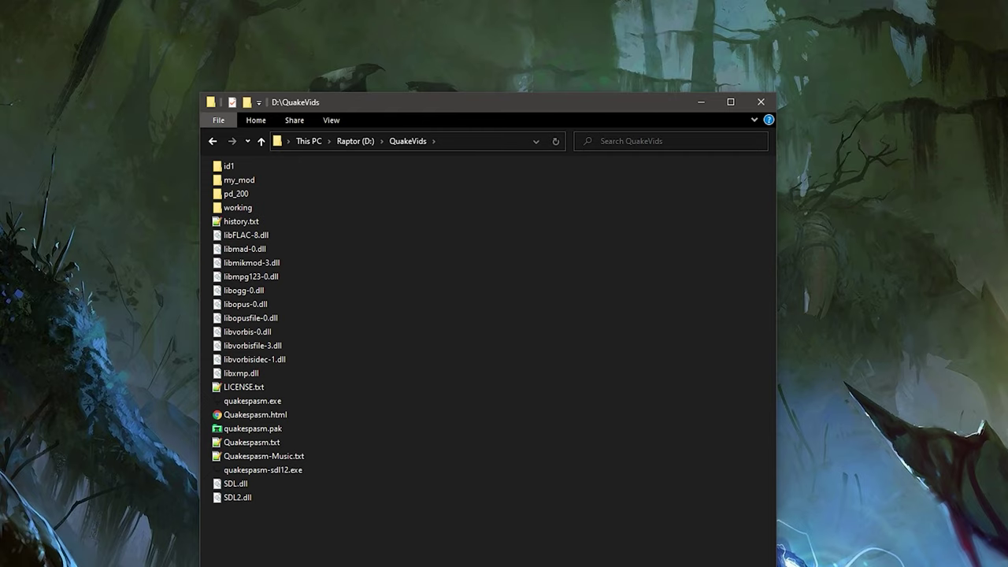
Step: Look through pd_200 and my_mod's maps, progs, quakec src and sound folders
{"action": "left_click", "coordinate": [248, 182]}
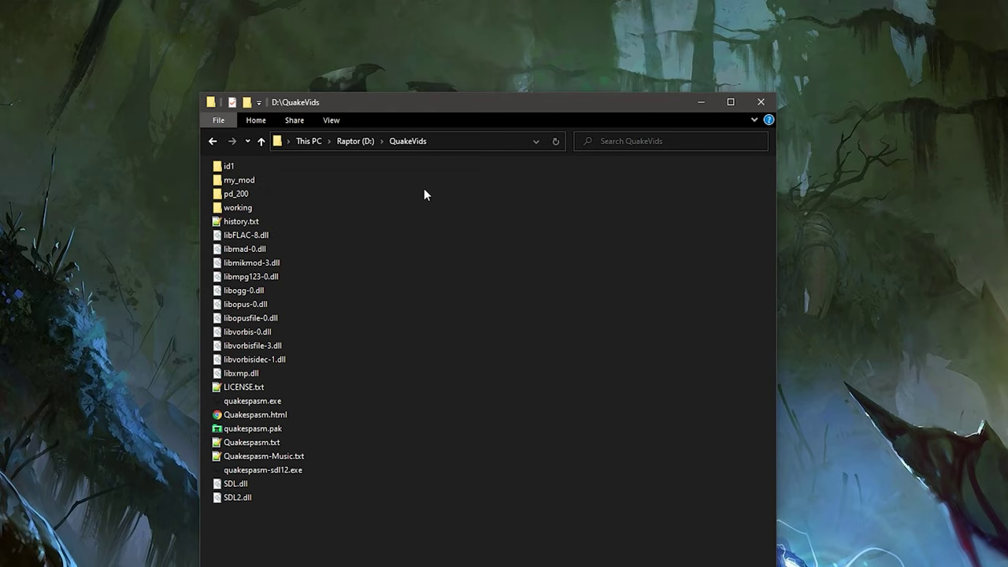
{"action": "double_click", "coordinate": [279, 194]}
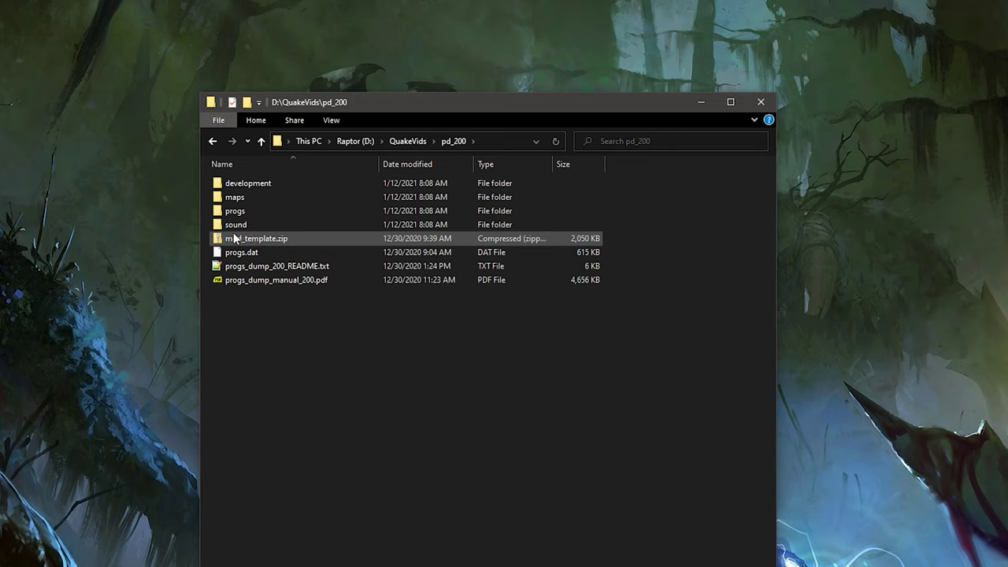
{"action": "left_click", "coordinate": [410, 140]}
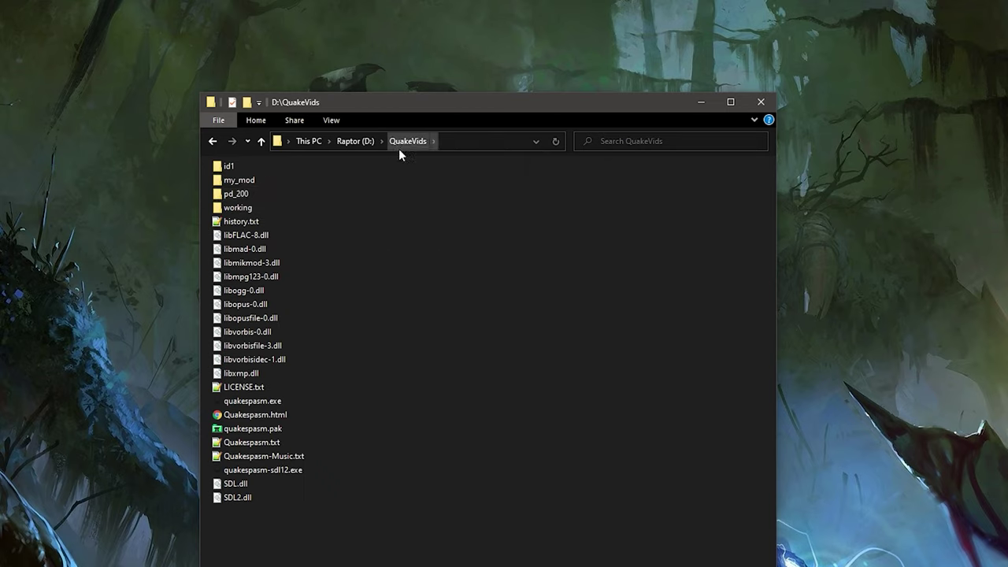
{"action": "double_click", "coordinate": [275, 181]}
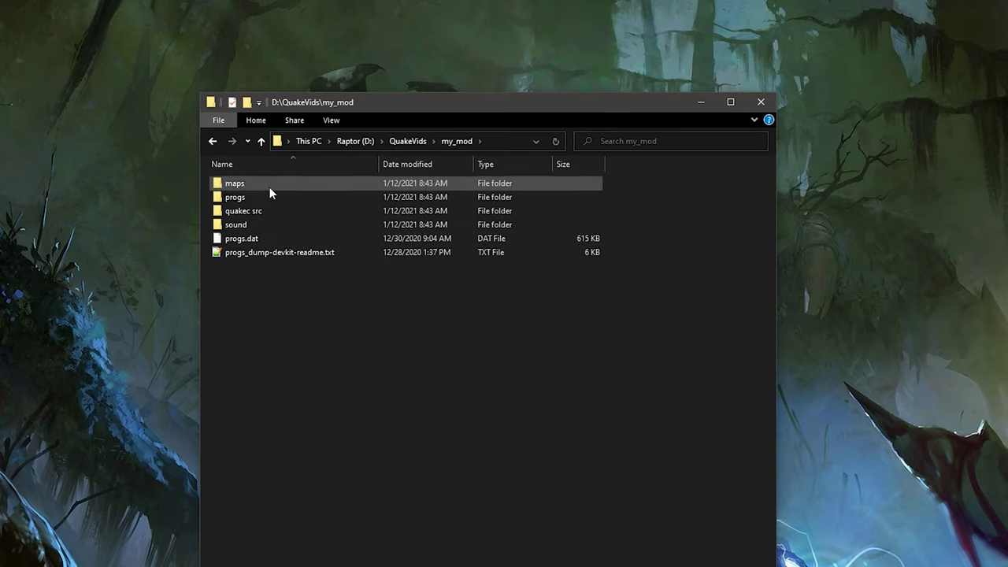
{"action": "double_click", "coordinate": [275, 187]}
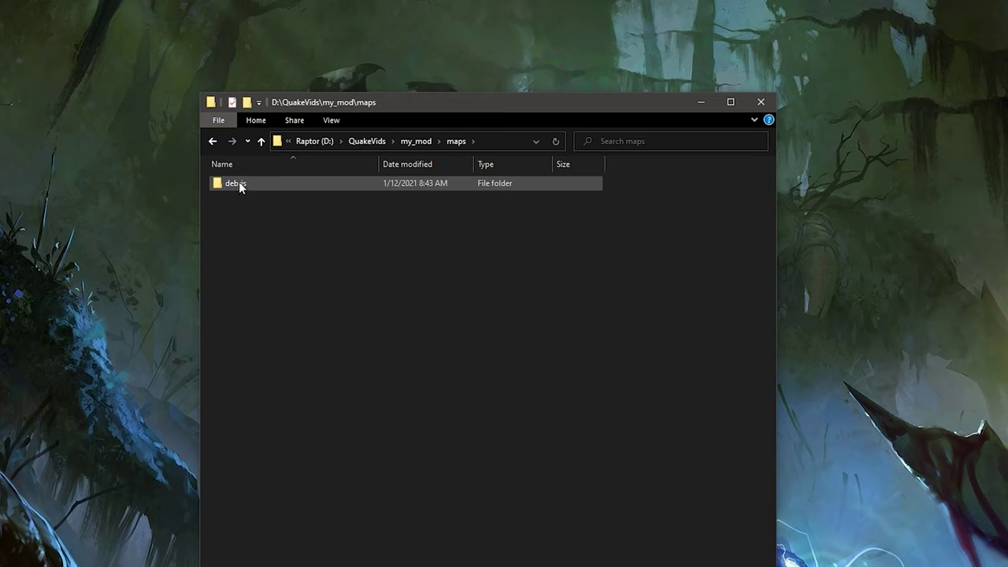
{"action": "left_click", "coordinate": [422, 142]}
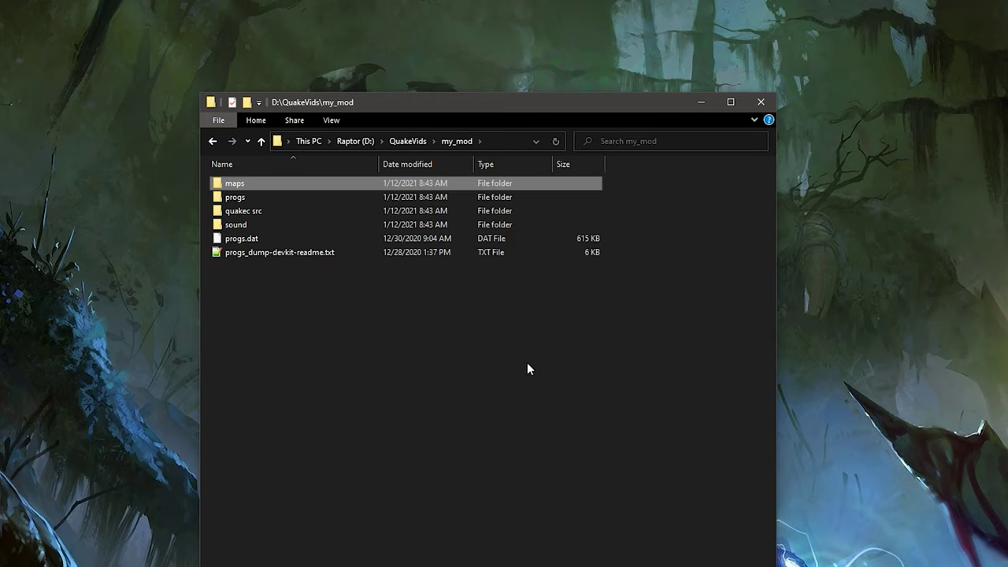
{"action": "double_click", "coordinate": [306, 200]}
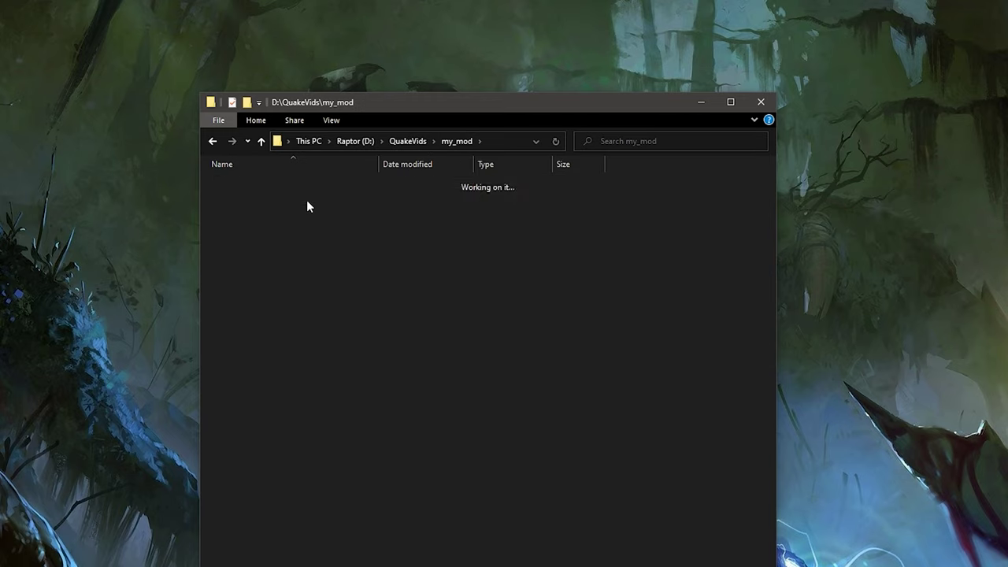
{"action": "left_click", "coordinate": [415, 141]}
{"action": "double_click", "coordinate": [282, 210]}
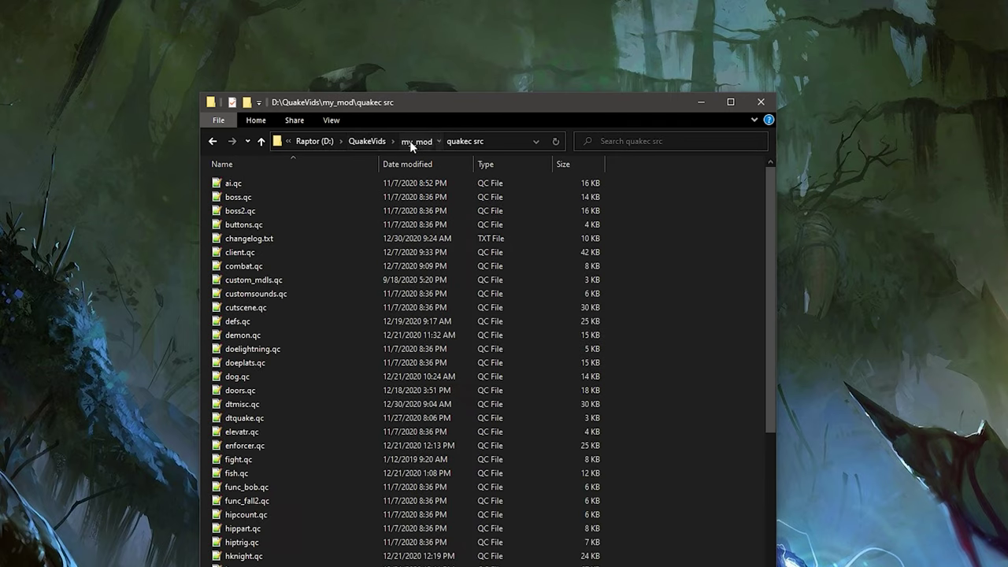
{"action": "left_click", "coordinate": [415, 141]}
{"action": "double_click", "coordinate": [300, 225]}
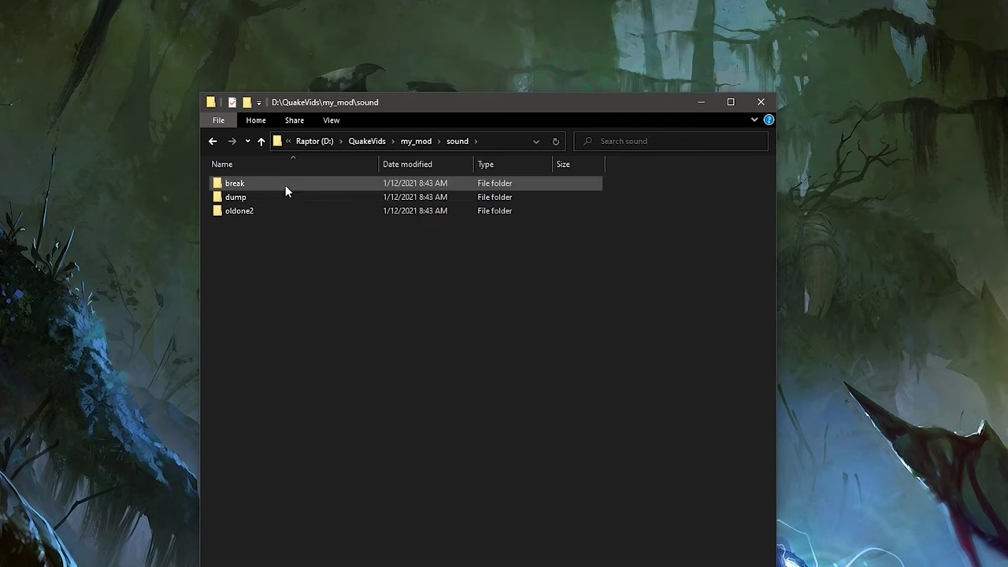
{"action": "left_click", "coordinate": [415, 141]}
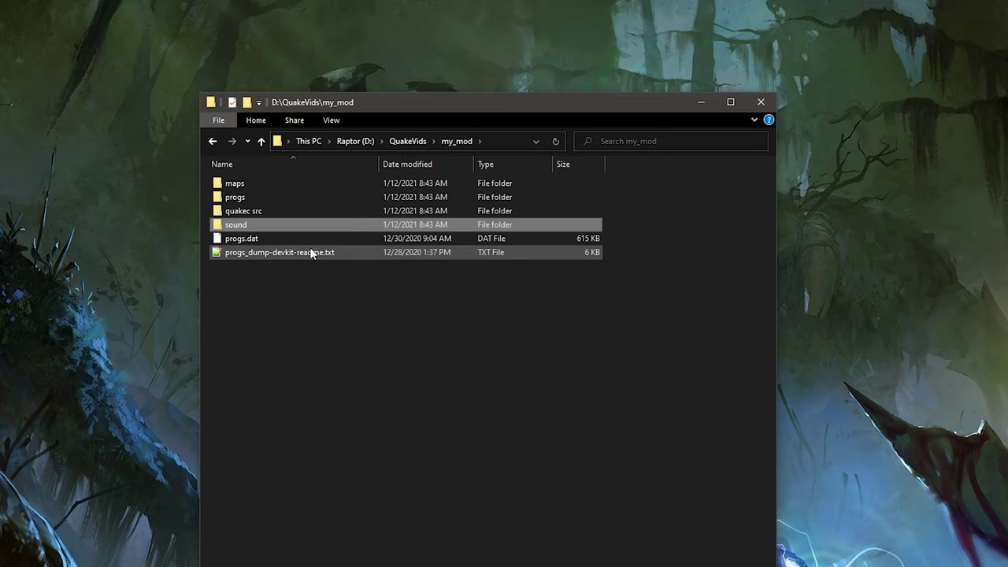
Step: Inspect progs.dat and progs_dump-devkit-readme.txt in my_mod, then return to QuakeVids
{"action": "left_click", "coordinate": [246, 238]}
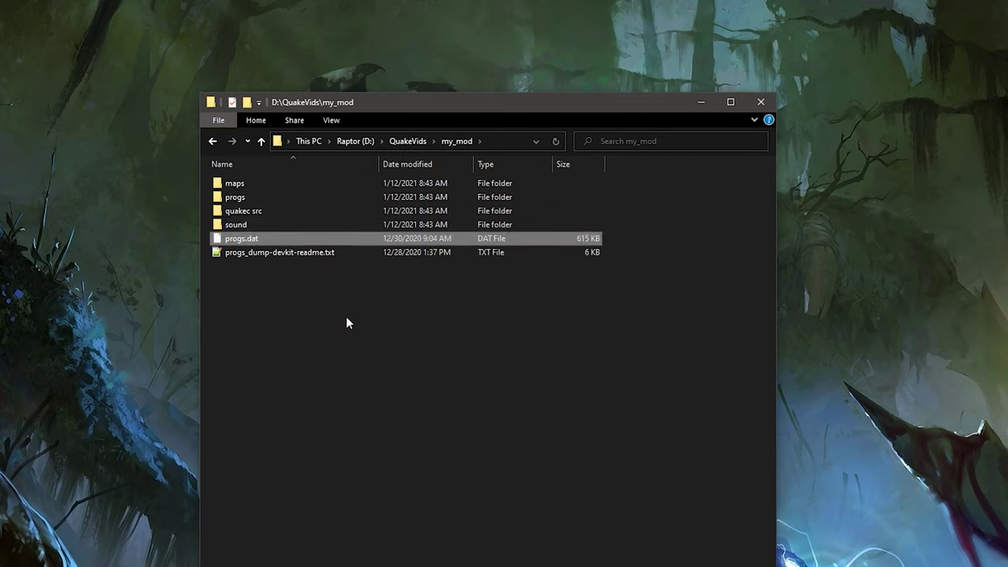
{"action": "left_click", "coordinate": [266, 268]}
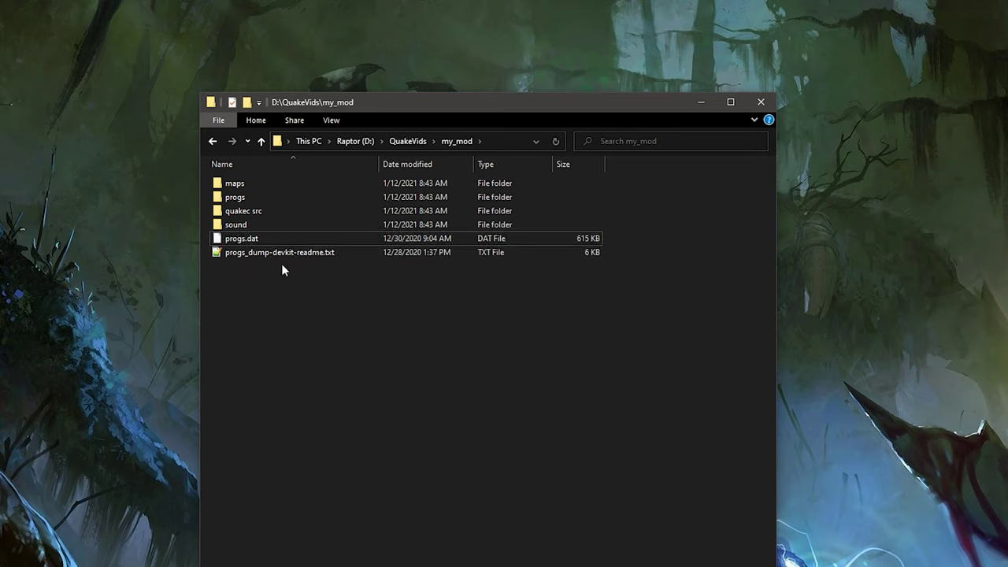
{"action": "left_click", "coordinate": [278, 253]}
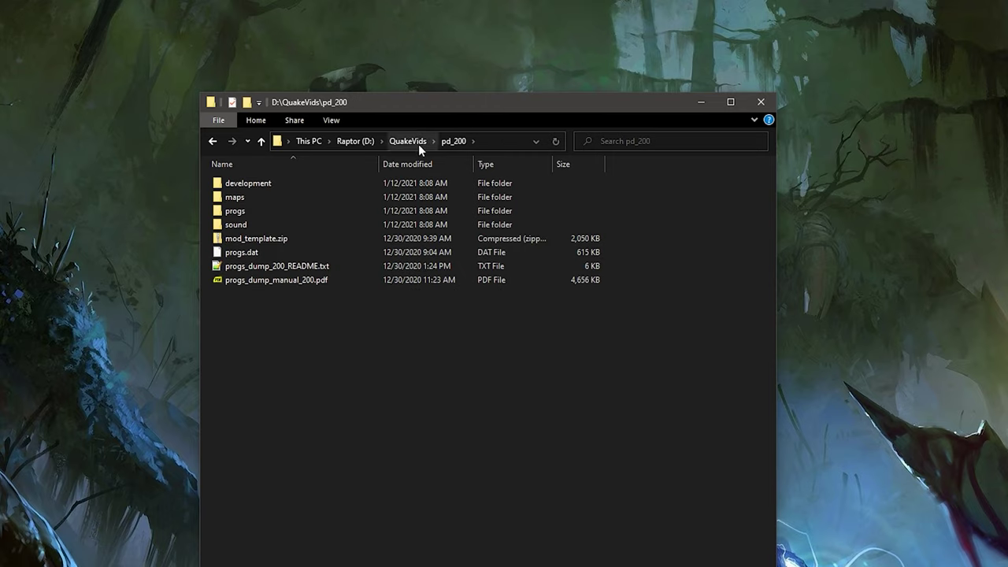
{"action": "left_click", "coordinate": [418, 143]}
{"action": "left_click", "coordinate": [589, 470]}
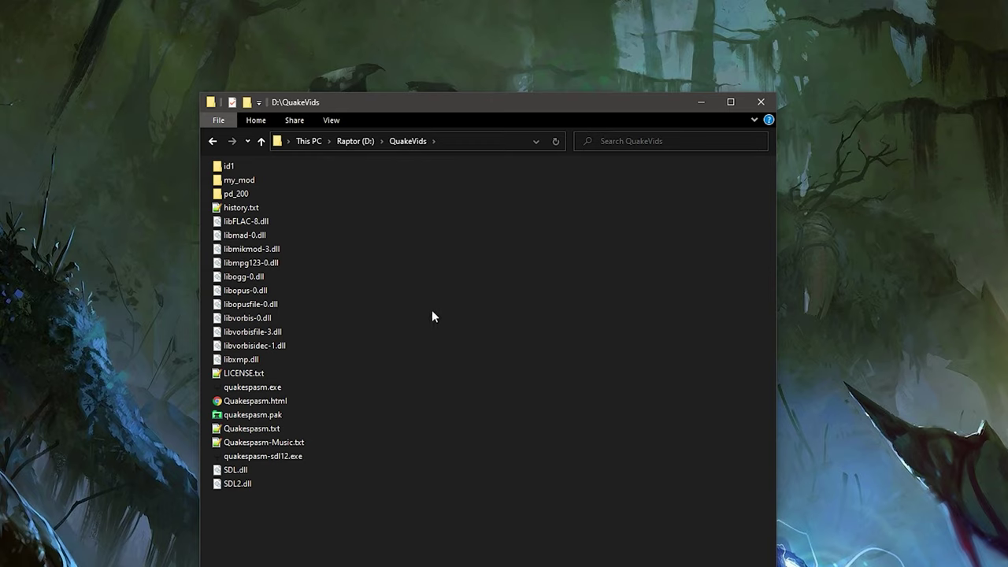
Step: Create a new folder named working in QuakeVids
{"action": "right_click", "coordinate": [453, 376]}
{"action": "mouse_move", "coordinate": [516, 562]}
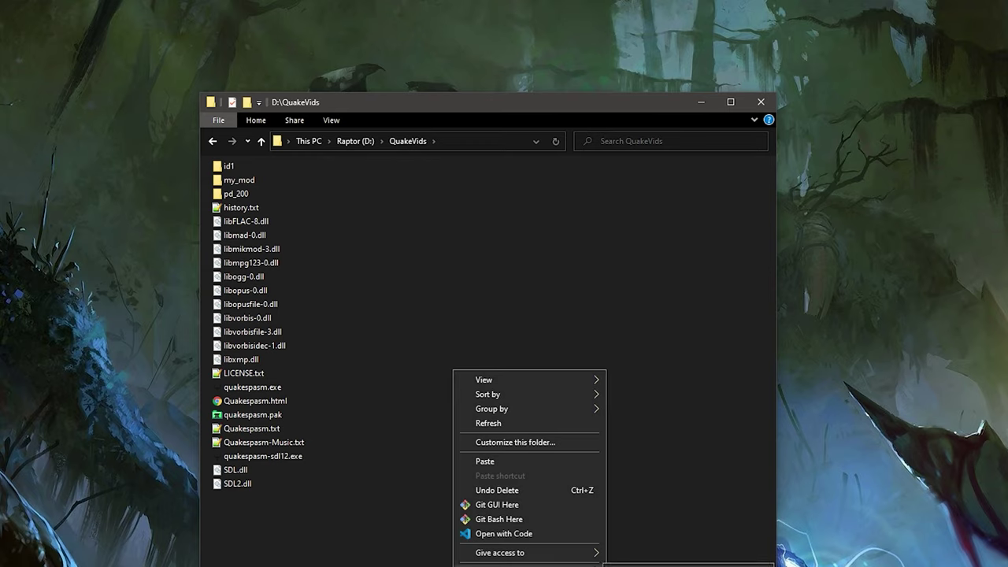
{"action": "left_click", "coordinate": [664, 565]}
{"action": "type", "text": "working"}
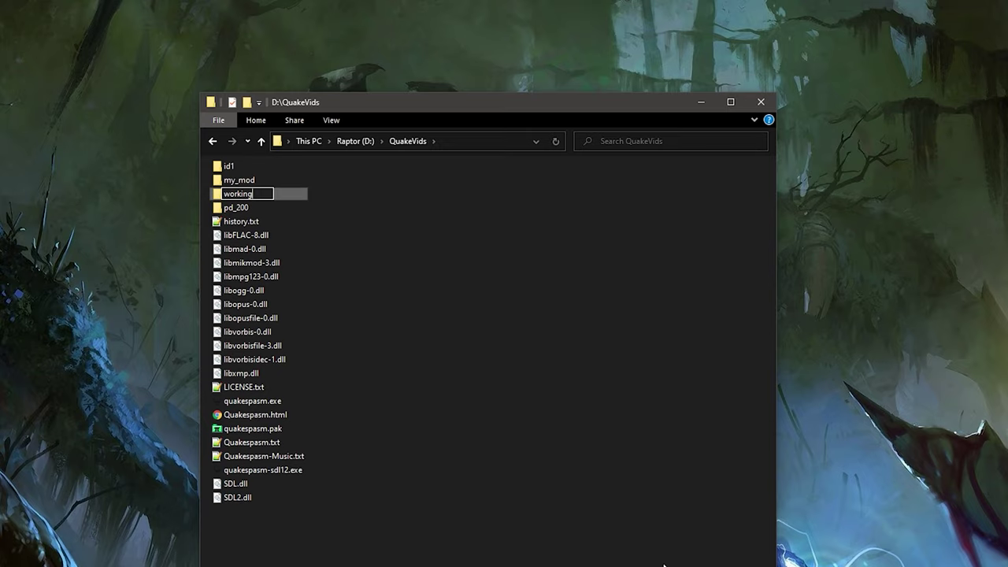
{"action": "key", "text": "Return"}
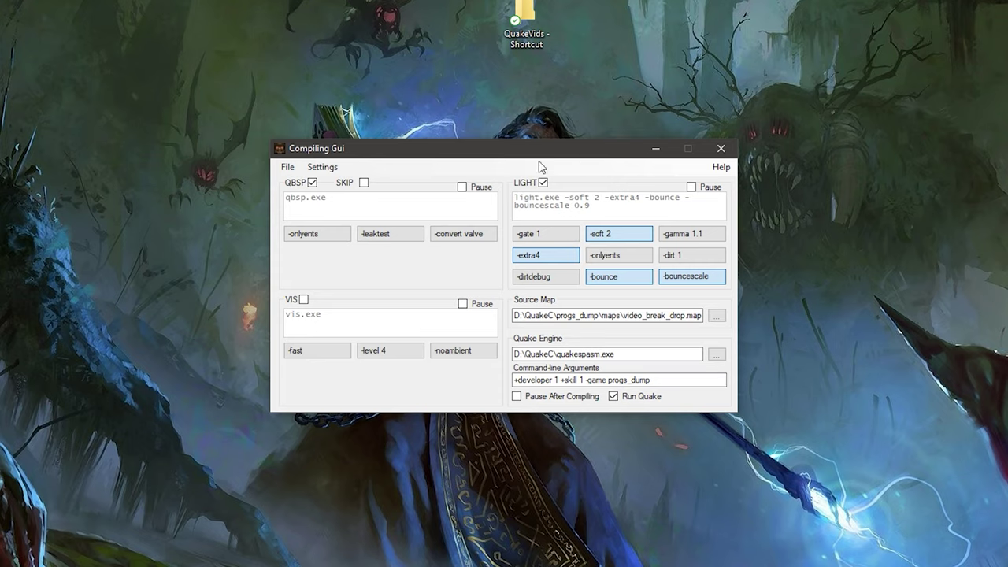
Step: Open the Folder Setup preferences and start browsing for a new working folder
{"action": "left_click", "coordinate": [320, 167]}
{"action": "left_click", "coordinate": [330, 182]}
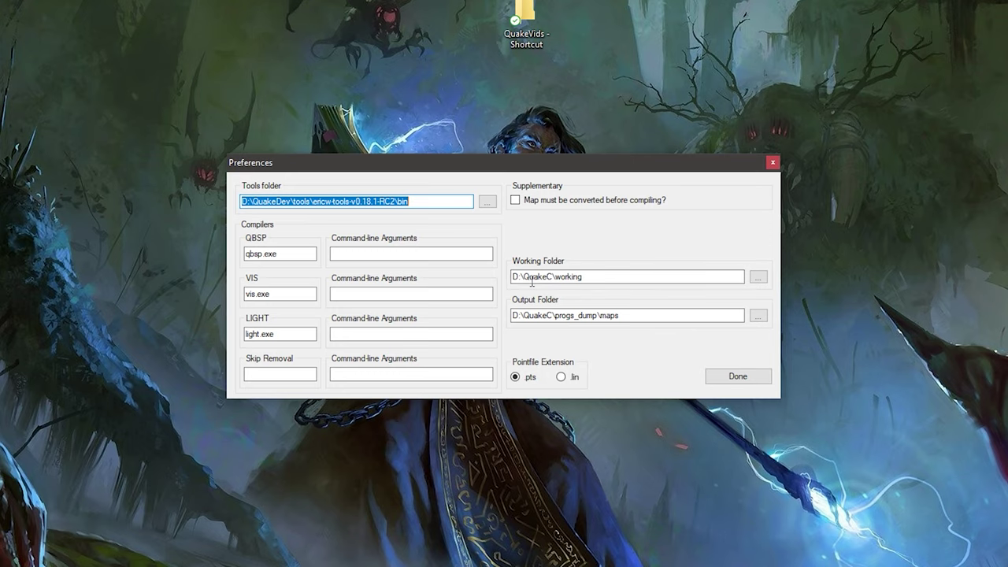
{"action": "left_click", "coordinate": [758, 276]}
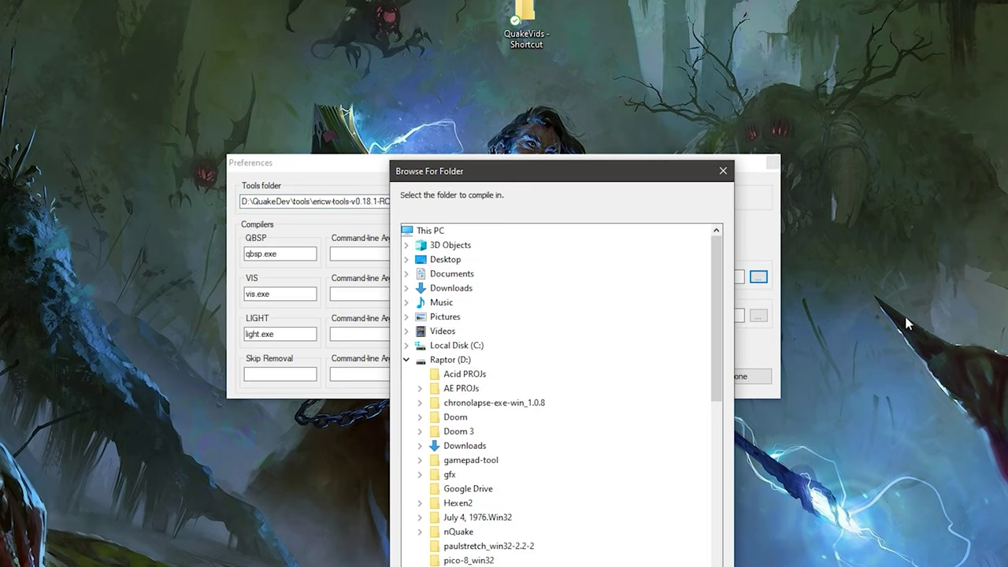
Step: Set the working folder to QuakeVids\working and the output folder to QuakeVids\my_mod\maps
{"action": "left_click_drag", "start_coordinate": [646, 134], "coordinate": [646, 382]}
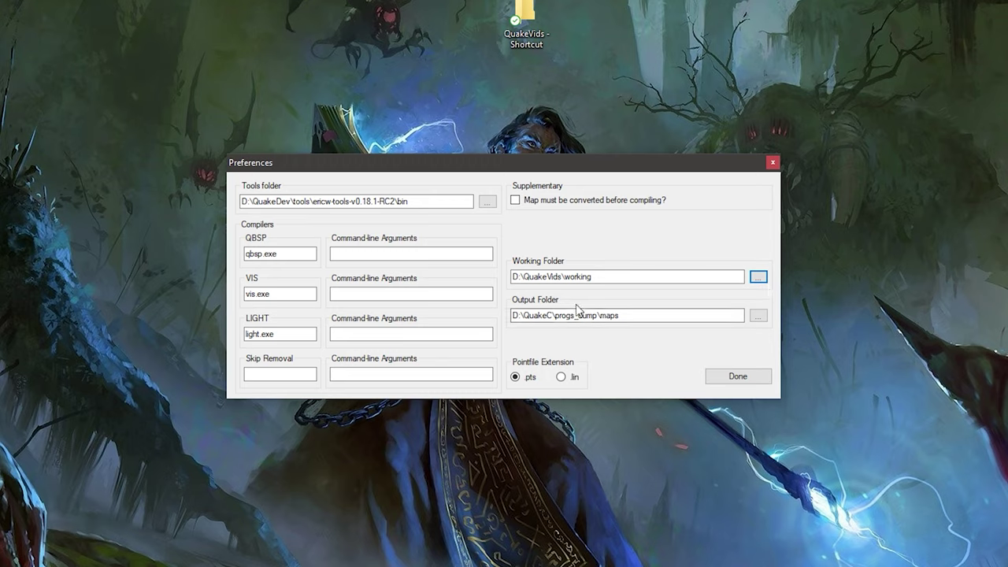
{"action": "left_click", "coordinate": [758, 316]}
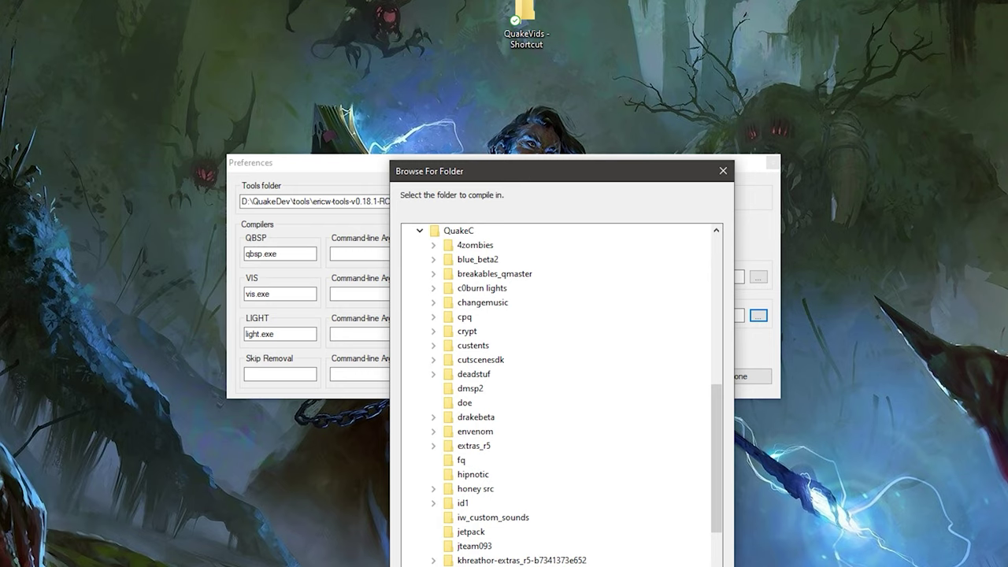
{"action": "left_click", "coordinate": [399, 17]}
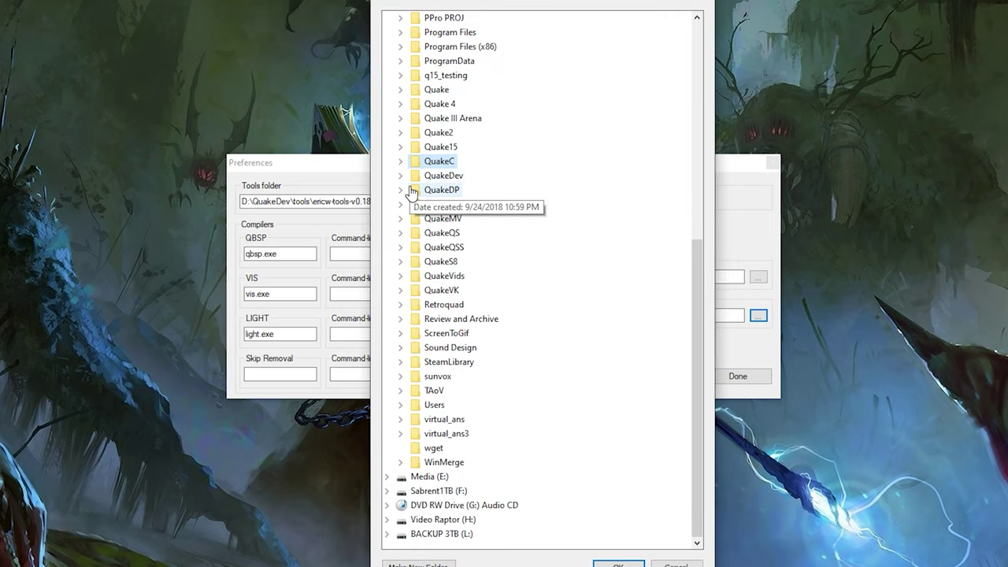
{"action": "left_click", "coordinate": [401, 276]}
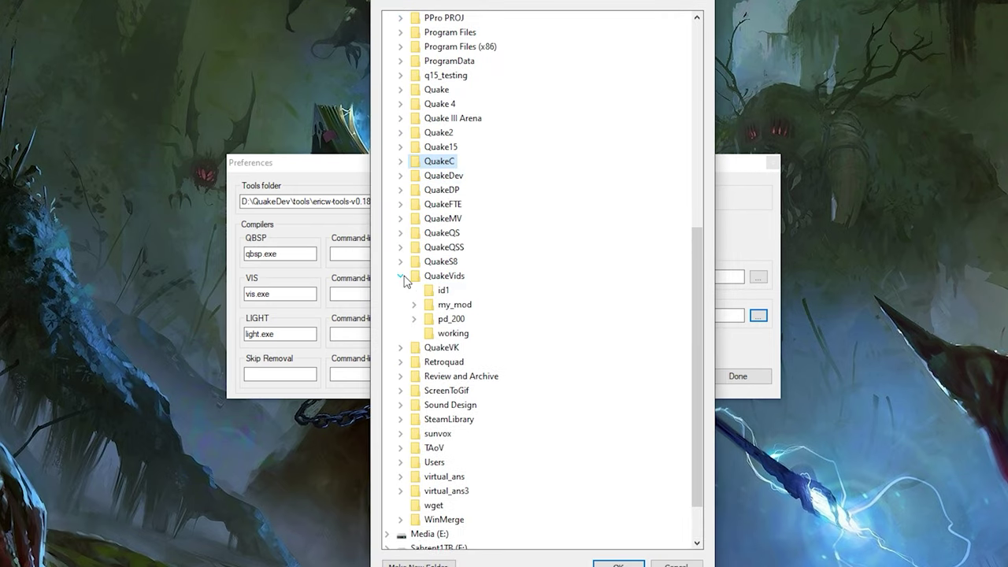
{"action": "left_click", "coordinate": [414, 305]}
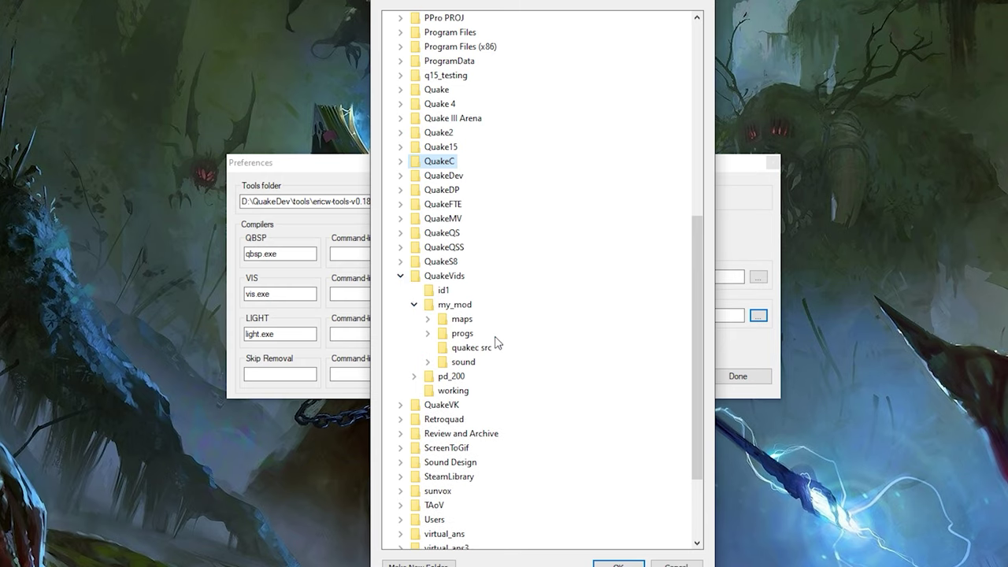
{"action": "double_click", "coordinate": [490, 319]}
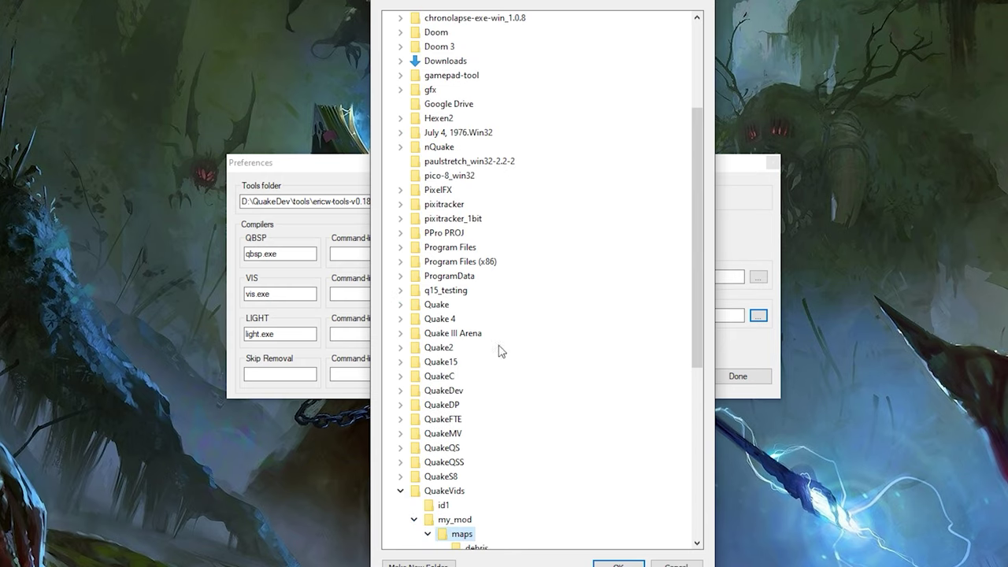
{"action": "scroll", "coordinate": [665, 506], "scroll_direction": "down", "scroll_amount": 5}
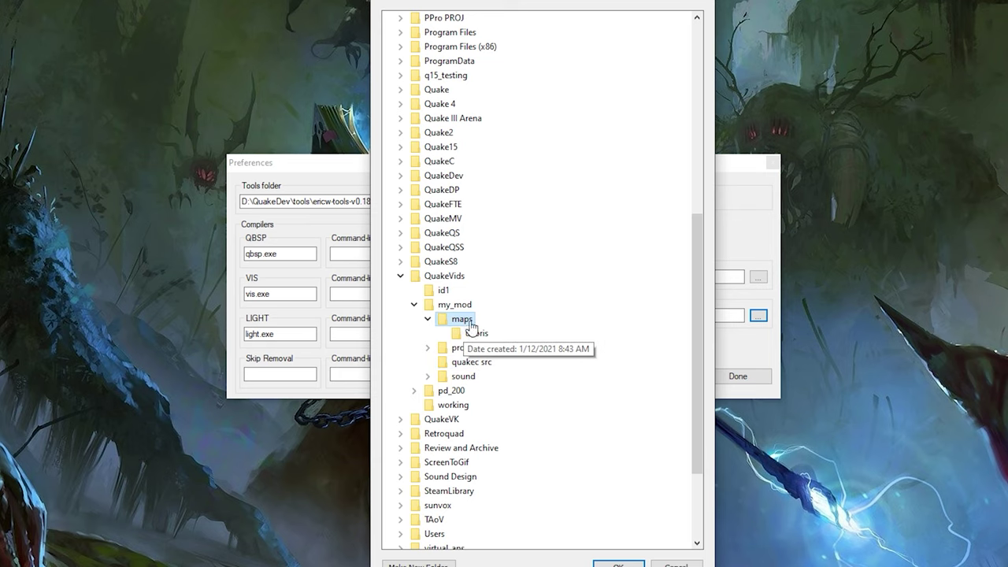
{"action": "left_click", "coordinate": [618, 564]}
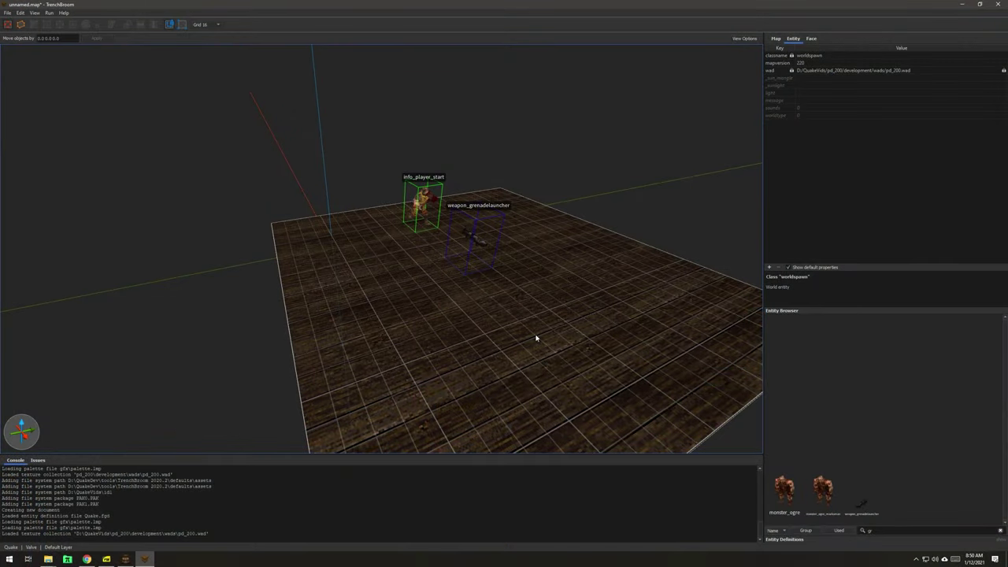
Step: Save the map as test.map in D:\QuakeVids\my_mod\maps
{"action": "key", "text": "ctrl+s"}
{"action": "double_click", "coordinate": [370, 123]}
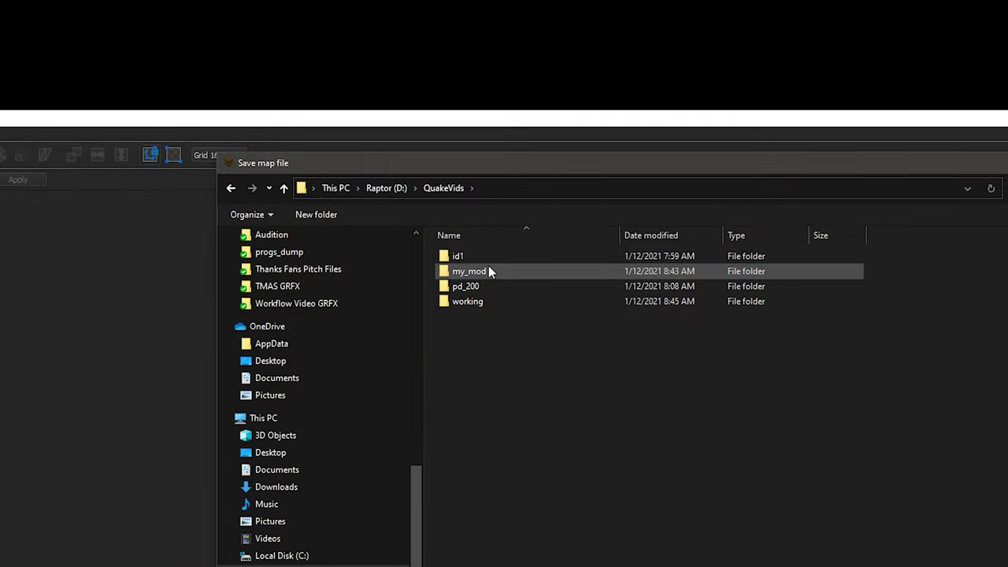
{"action": "double_click", "coordinate": [488, 271]}
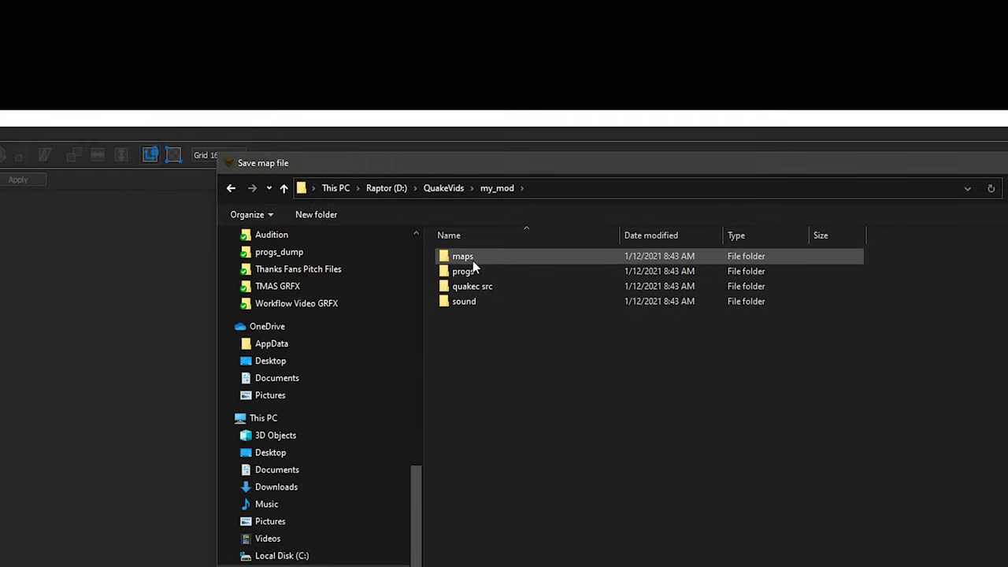
{"action": "double_click", "coordinate": [473, 258]}
{"action": "left_click", "coordinate": [393, 450]}
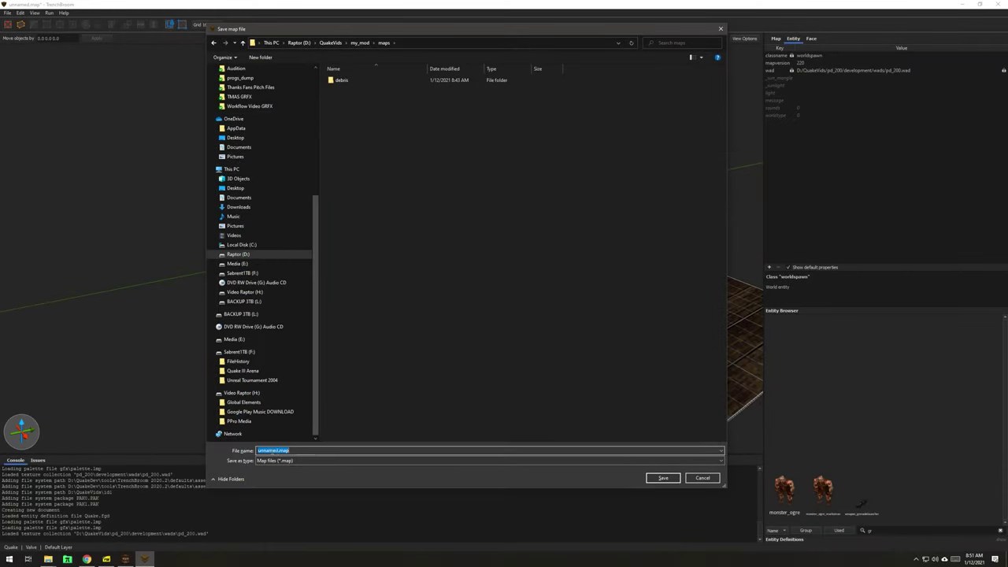
{"action": "type", "text": "te"}
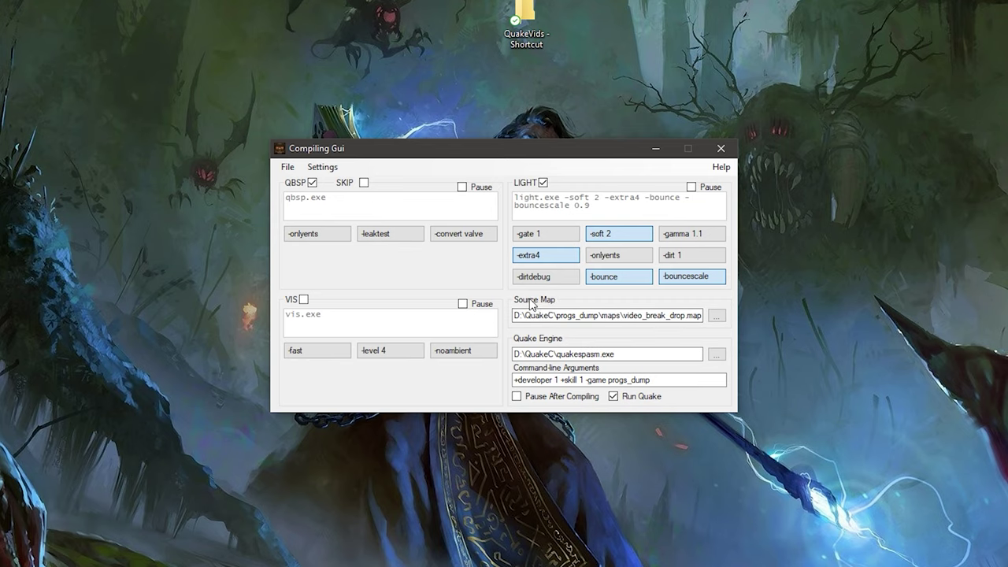
Step: Set the source map to my_mod\maps\test.map
{"action": "left_click", "coordinate": [715, 315]}
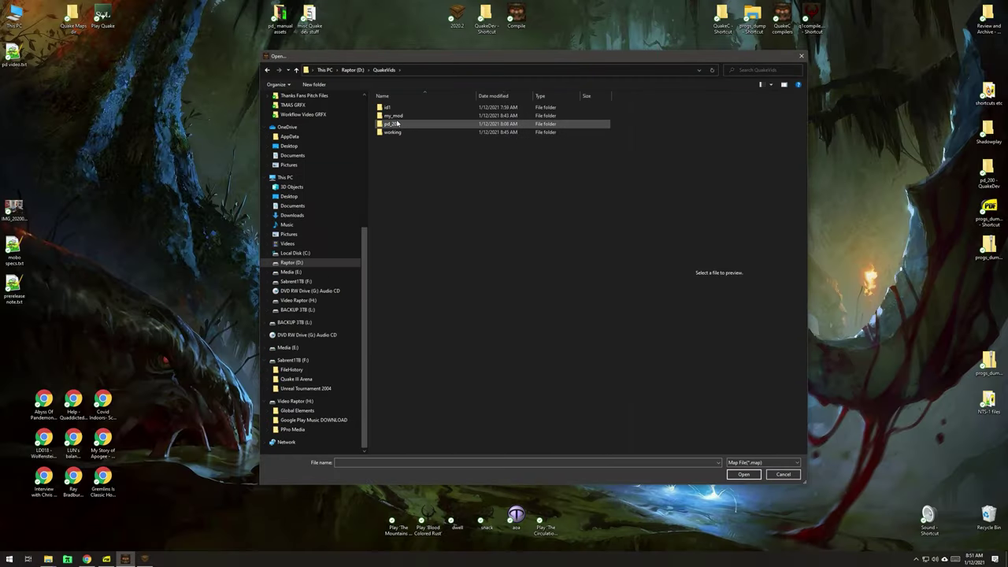
{"action": "double_click", "coordinate": [394, 115]}
{"action": "double_click", "coordinate": [396, 107]}
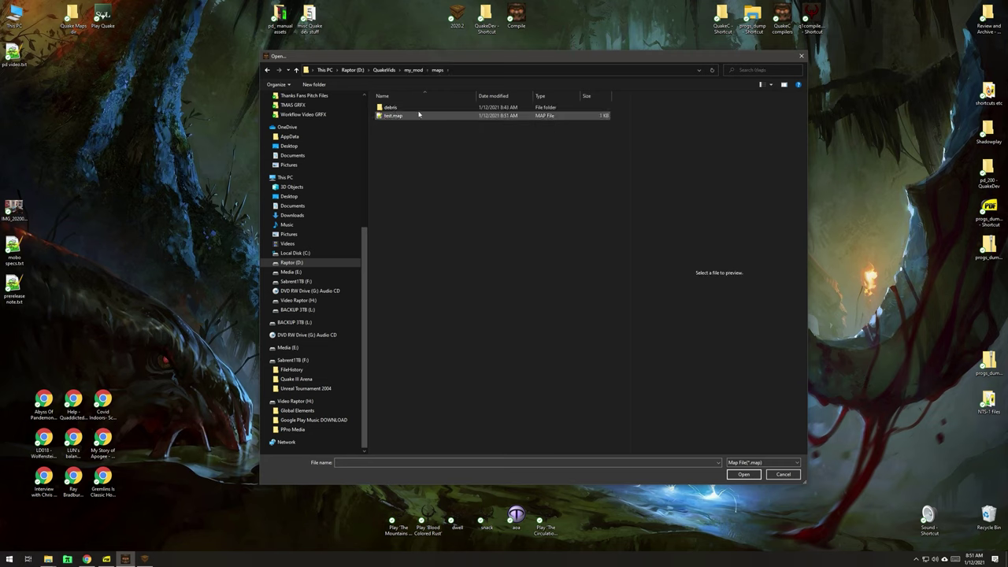
{"action": "left_click", "coordinate": [394, 115]}
{"action": "left_click", "coordinate": [742, 474]}
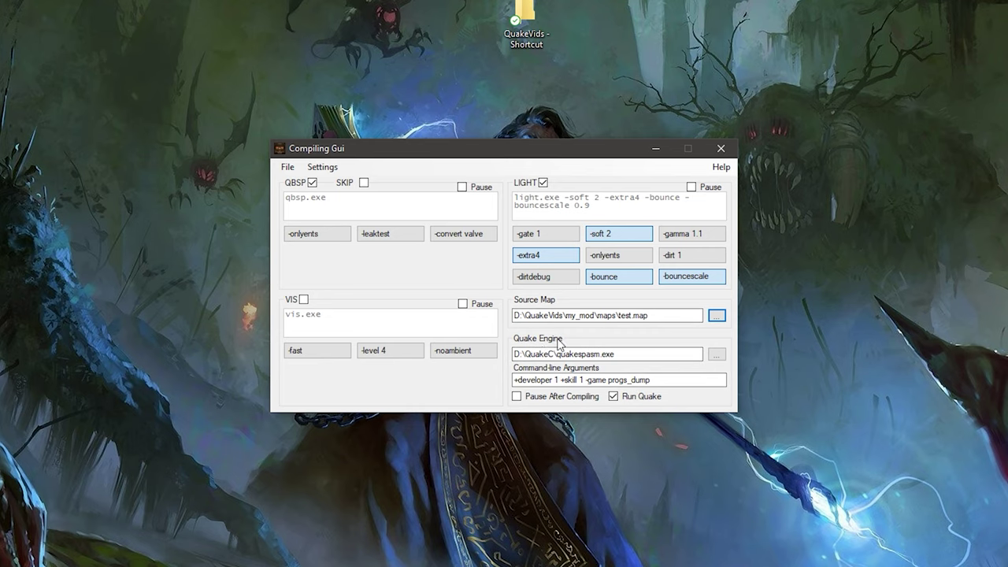
Step: Set the Quake engine to D:\QuakeVids\quakespasm.exe
{"action": "left_click", "coordinate": [716, 355]}
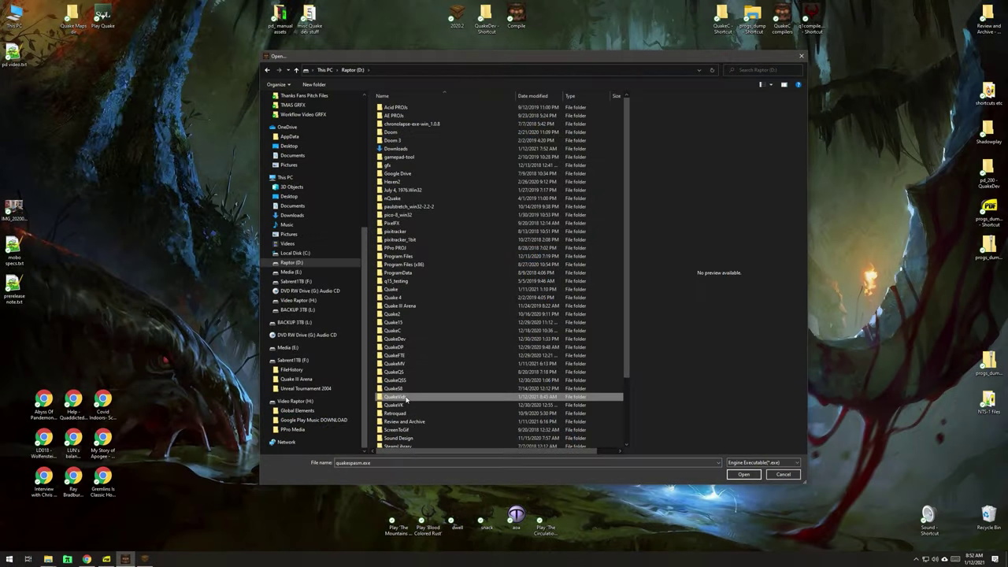
{"action": "double_click", "coordinate": [406, 395]}
{"action": "left_click", "coordinate": [405, 141]}
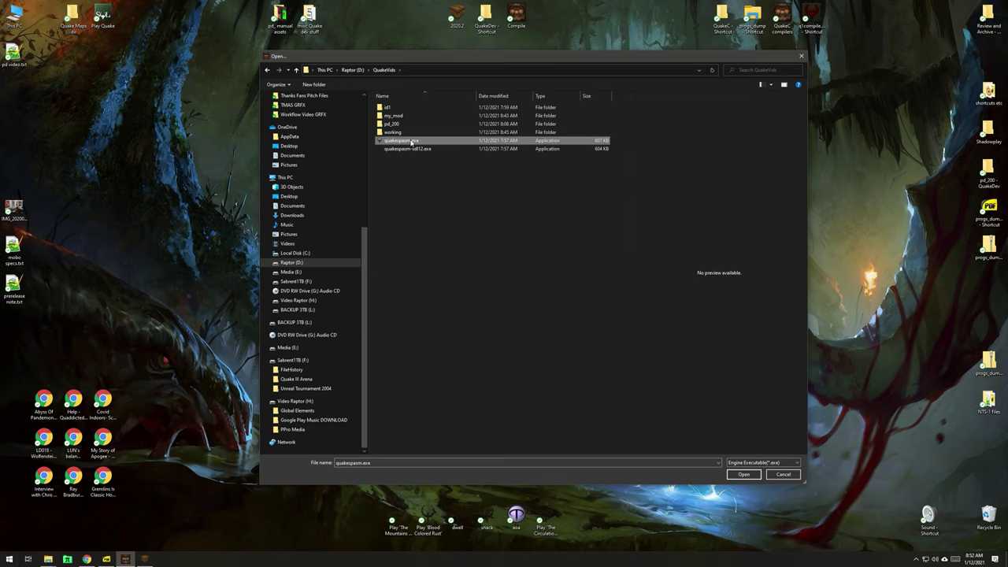
{"action": "left_click", "coordinate": [744, 473]}
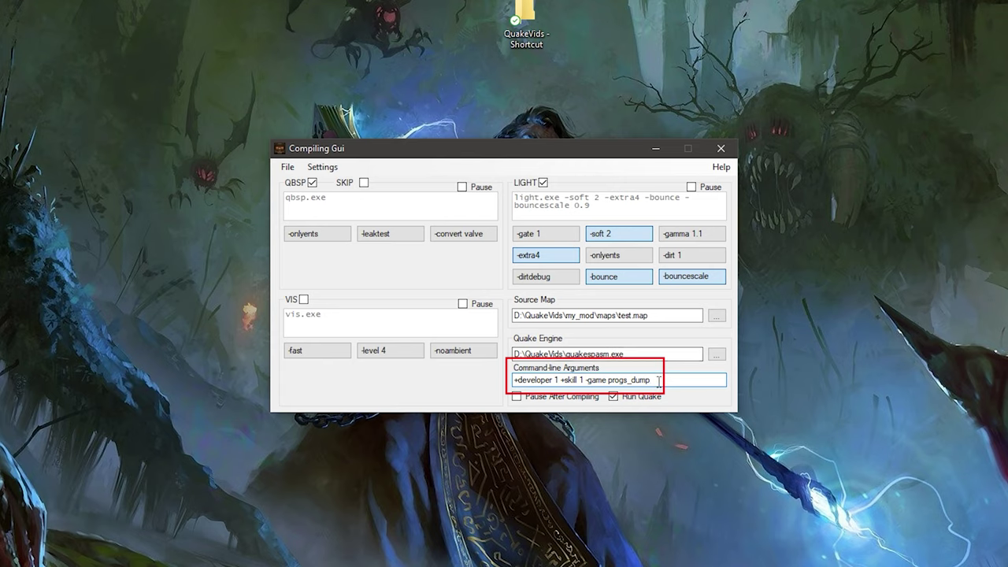
Step: Change the launch arguments from progs_dump to -game my_mod and disable the LIGHT stage
{"action": "left_click_drag", "start_coordinate": [642, 379], "coordinate": [618, 379]}
{"action": "type", "text": "my_m"}
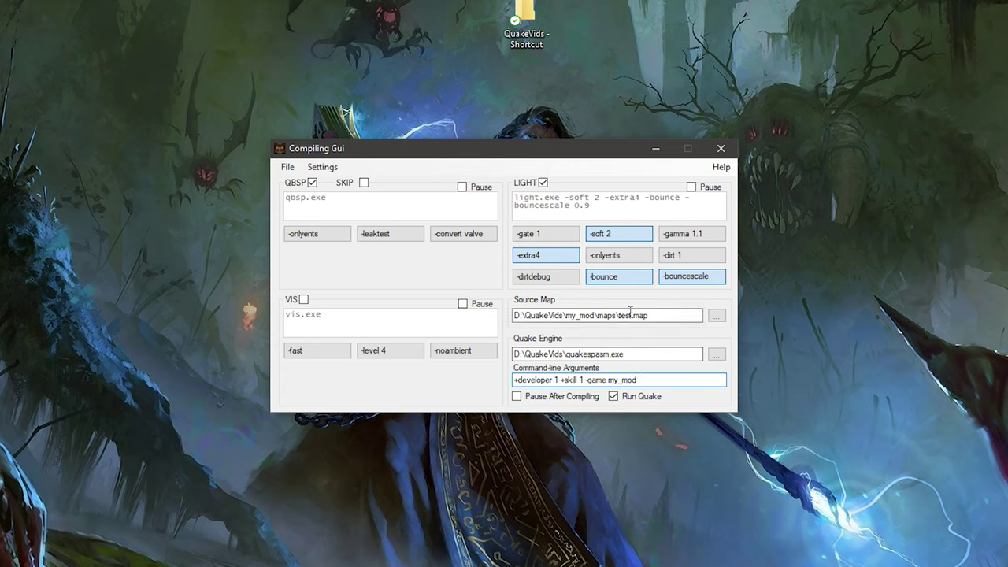
{"action": "left_click_drag", "start_coordinate": [645, 316], "coordinate": [616, 316]}
{"action": "left_click", "coordinate": [542, 183]}
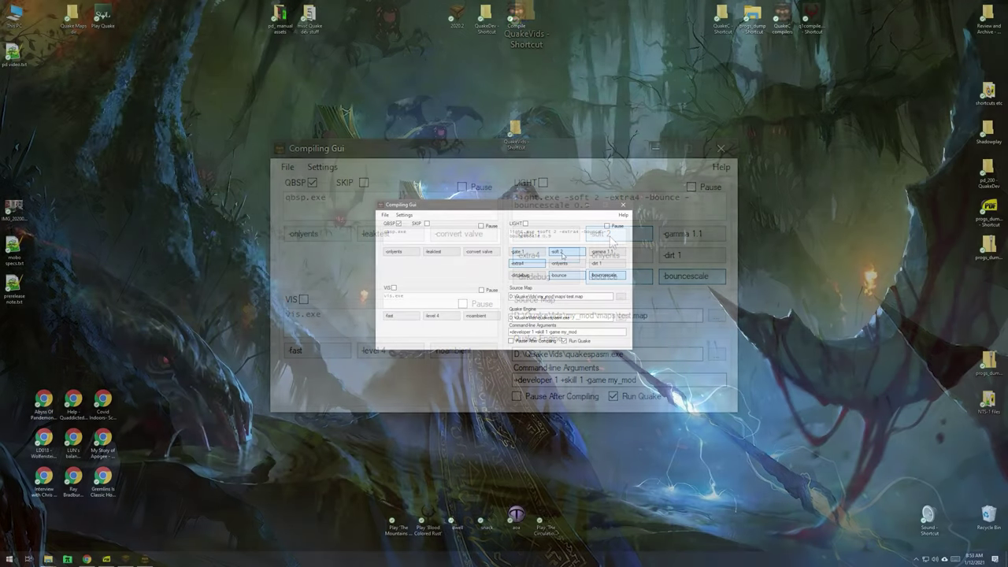
Step: Compile and launch with F5, then run the console command game to confirm my_mod
{"action": "key", "text": "F5"}
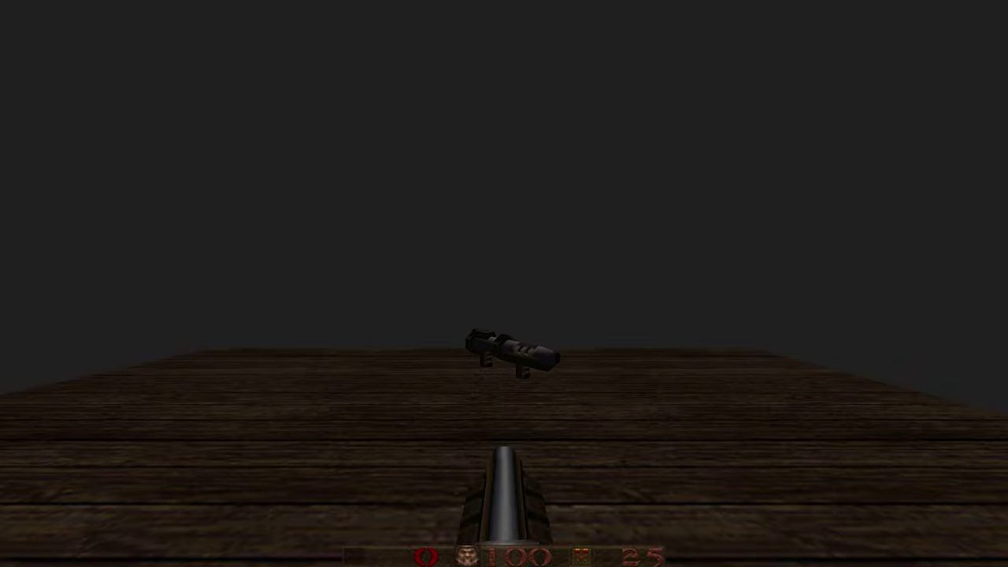
{"action": "key", "text": "grave"}
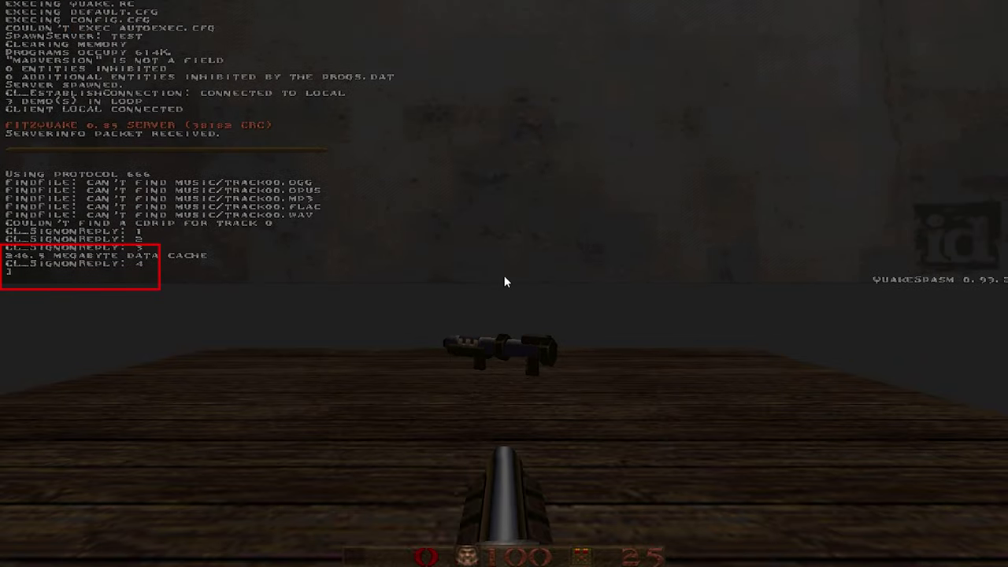
{"action": "type", "text": "game"}
{"action": "key", "text": "Return"}
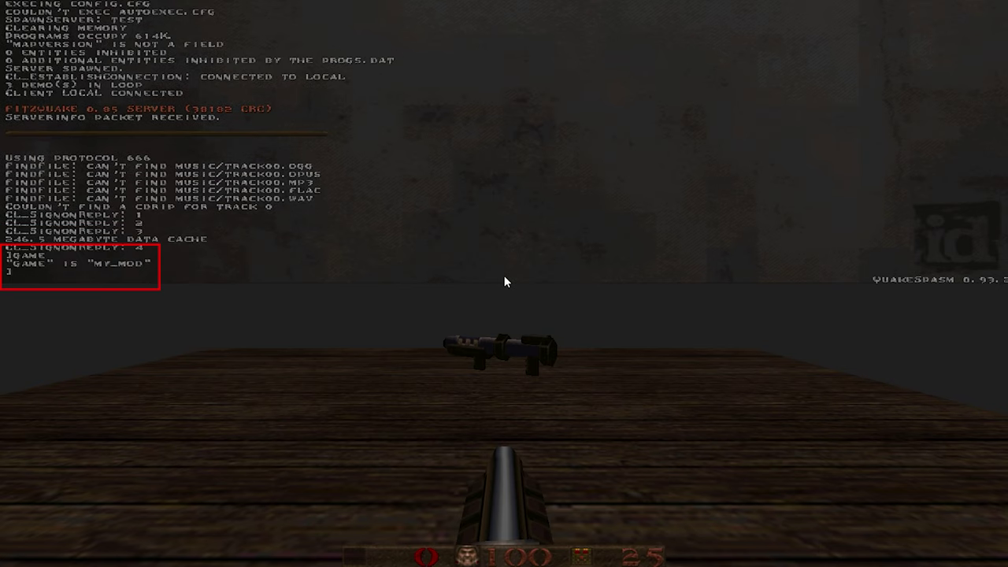